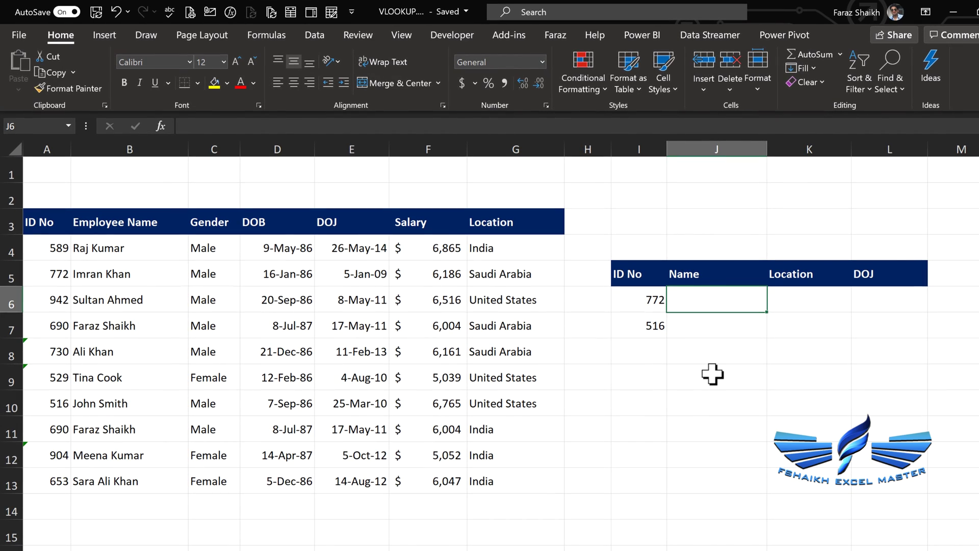
# - Begin =VLOOKUP( in J6 with ID 772's cell I6 as the lookup value
pyautogui.write('=')
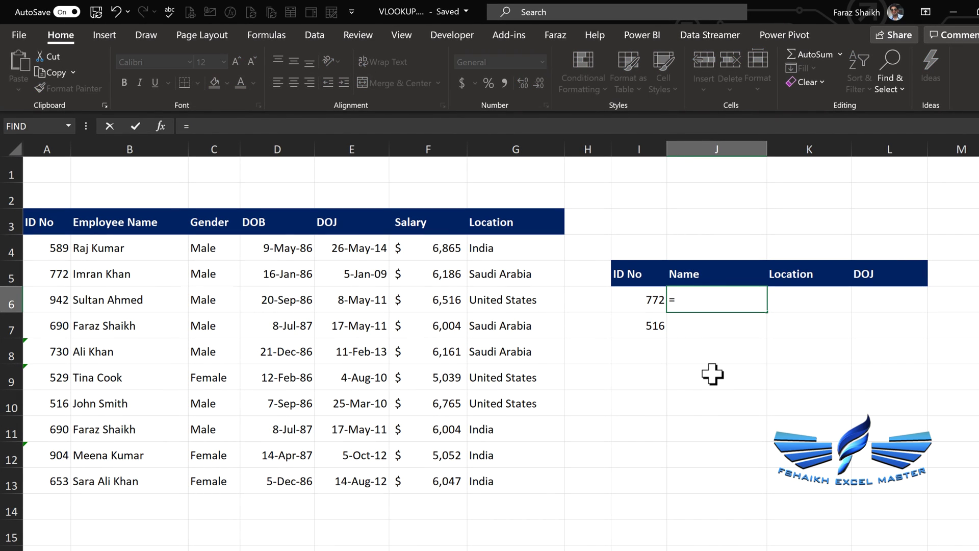
pyautogui.write('vlo')
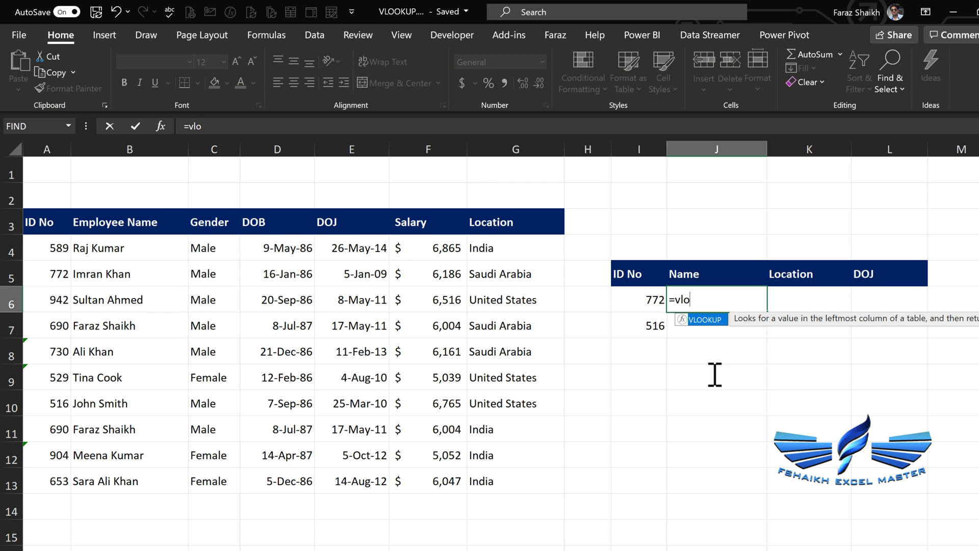
pyautogui.press('Tab')
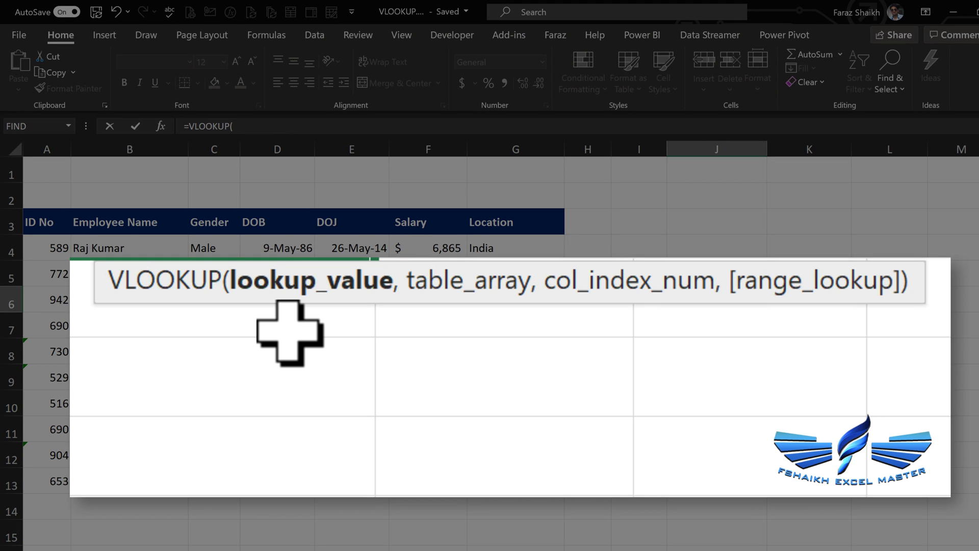
pyautogui.write(',')
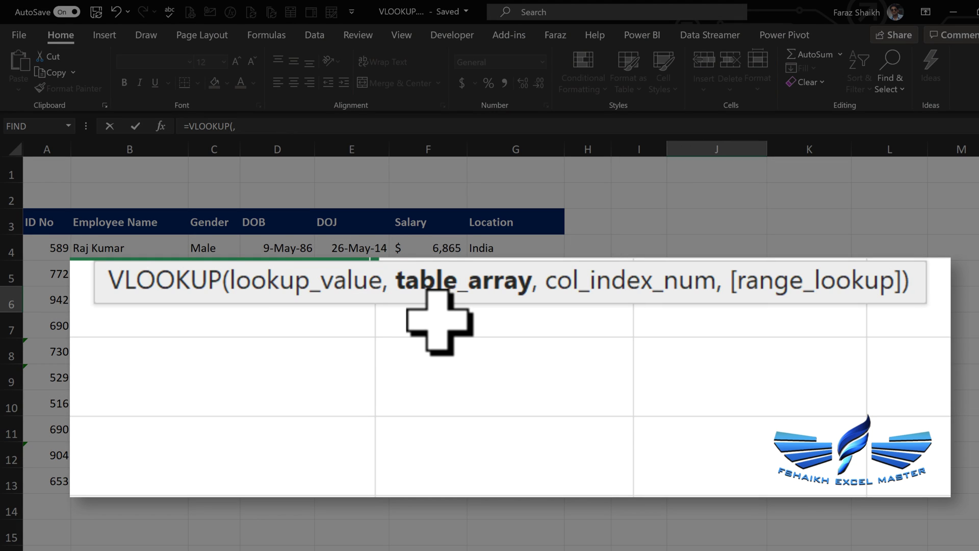
pyautogui.write(',')
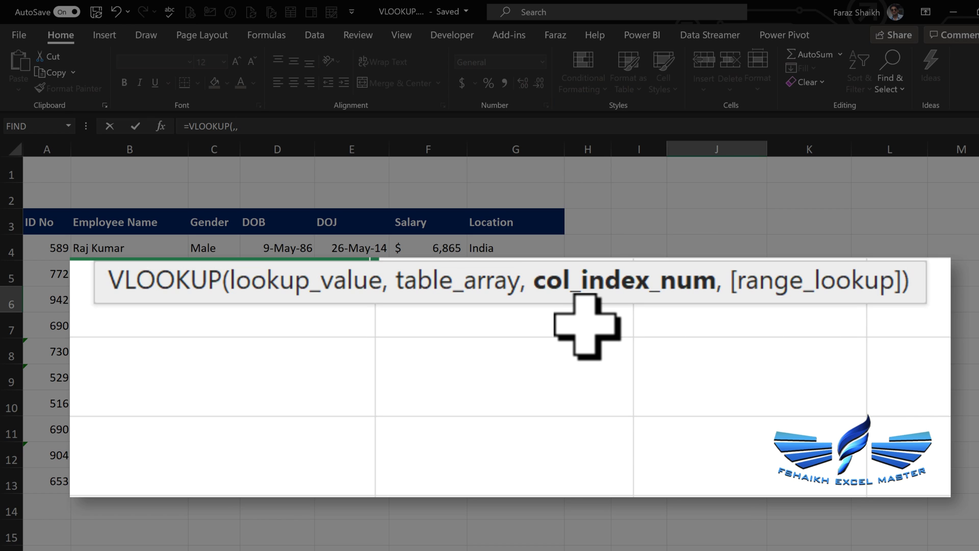
pyautogui.write(',')
pyautogui.press('BackSpace')
pyautogui.press('BackSpace')
pyautogui.press('BackSpace')
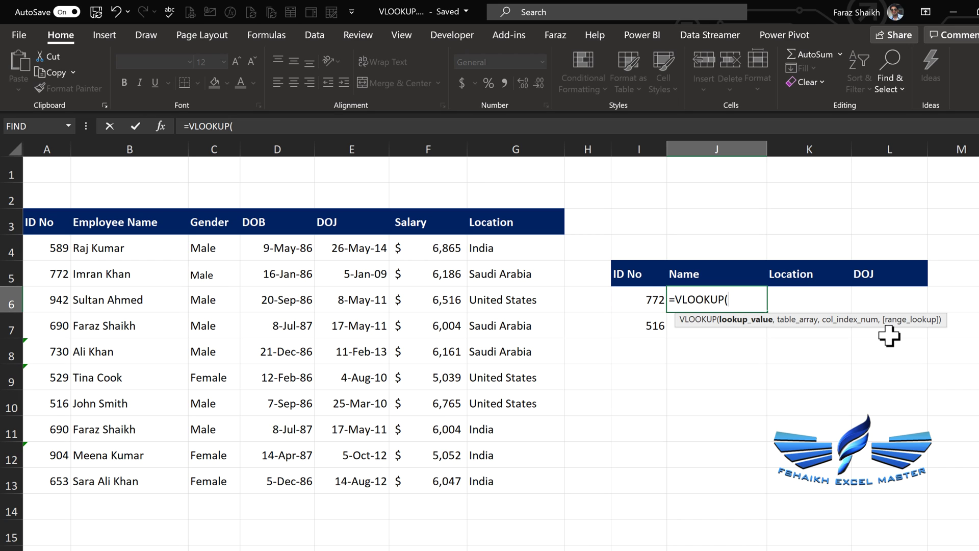
pyautogui.moveTo(51, 250); pyautogui.dragTo(487, 472)
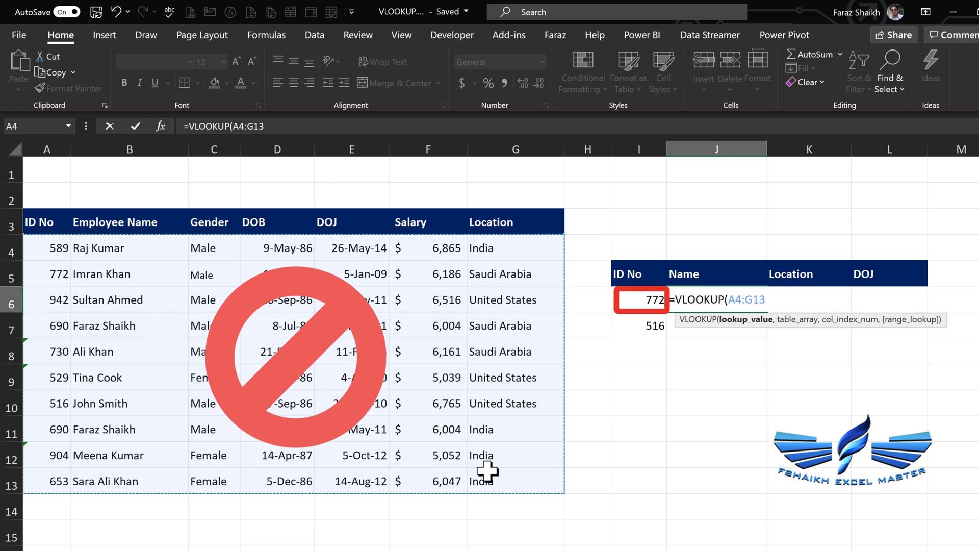
pyautogui.press('BackSpace')
pyautogui.press('BackSpace')
pyautogui.press('BackSpace')
pyautogui.press('BackSpace')
pyautogui.press('BackSpace')
pyautogui.press('BackSpace')
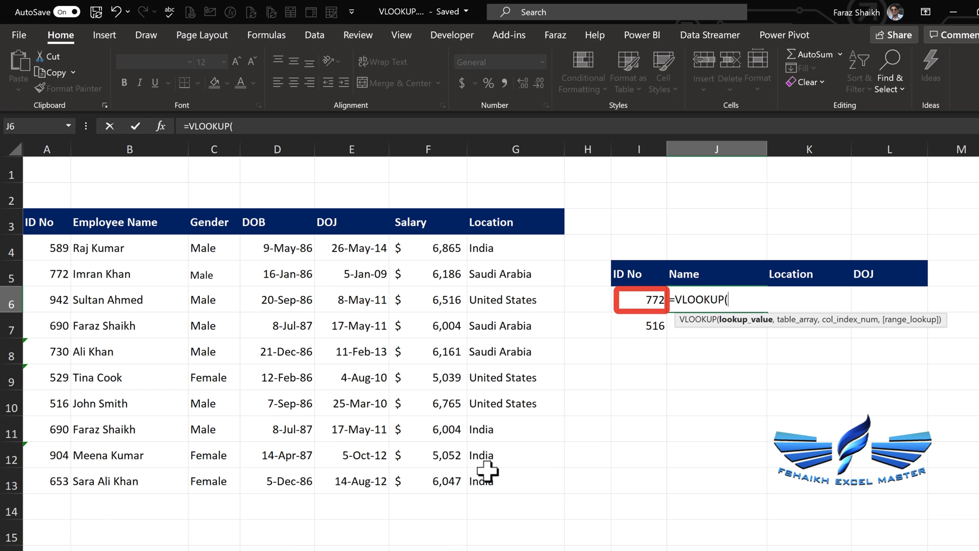
pyautogui.click(635, 299)
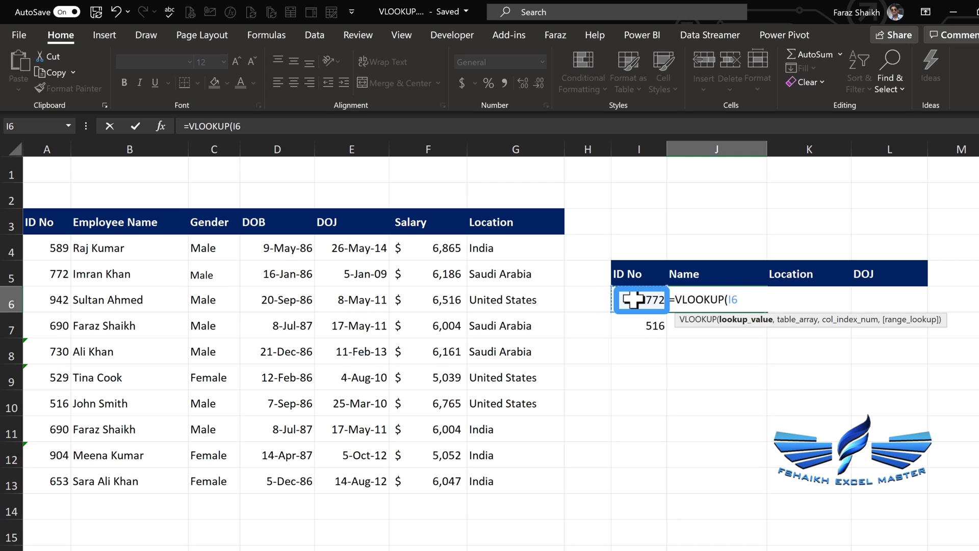
# - Complete J6 as =VLOOKUP(I6,A4:G13,2,FALSE) so it returns Imran Khan
pyautogui.write(',')
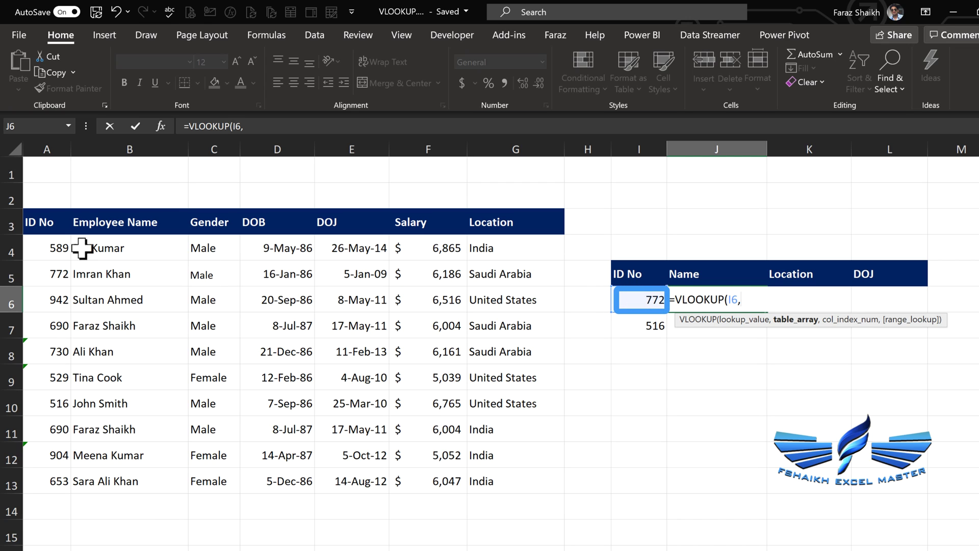
pyautogui.moveTo(49, 246); pyautogui.dragTo(475, 475)
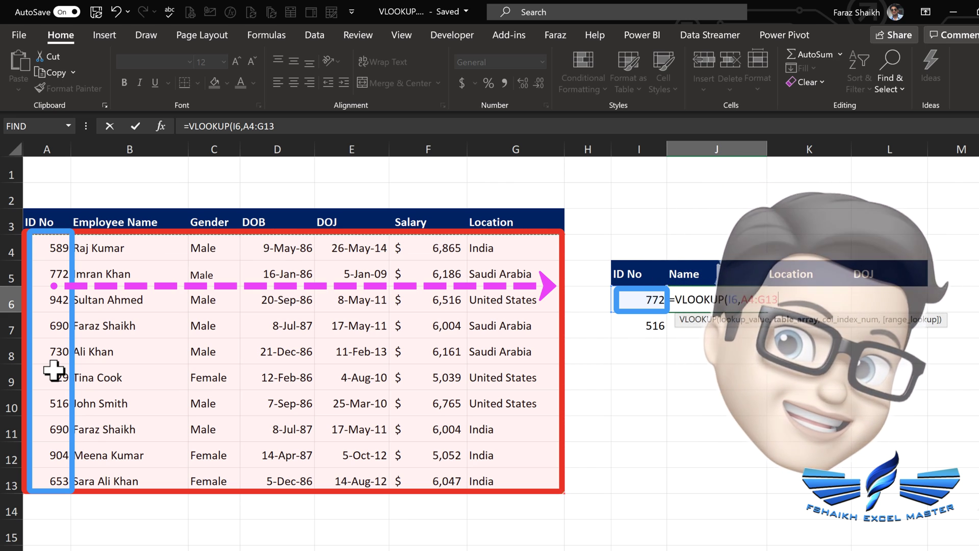
pyautogui.write(',')
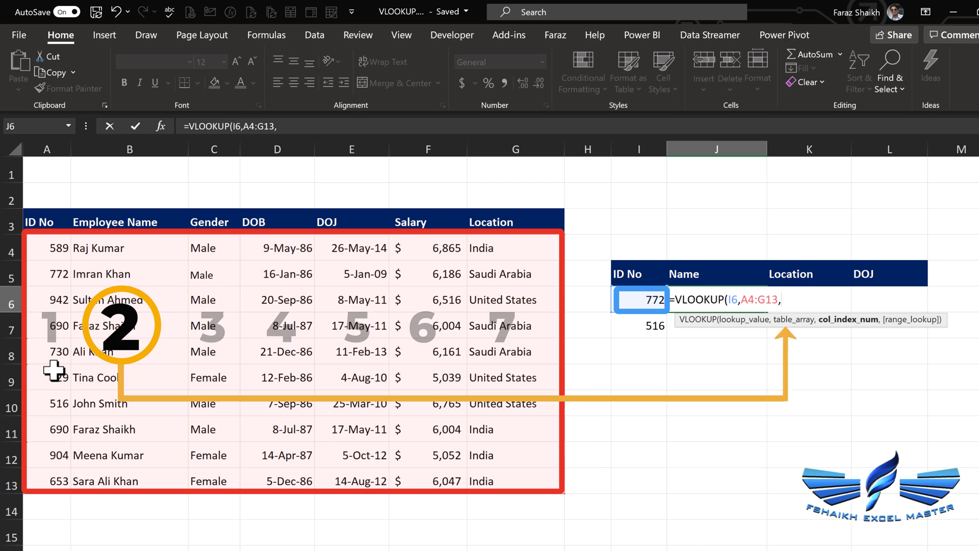
pyautogui.write('2,')
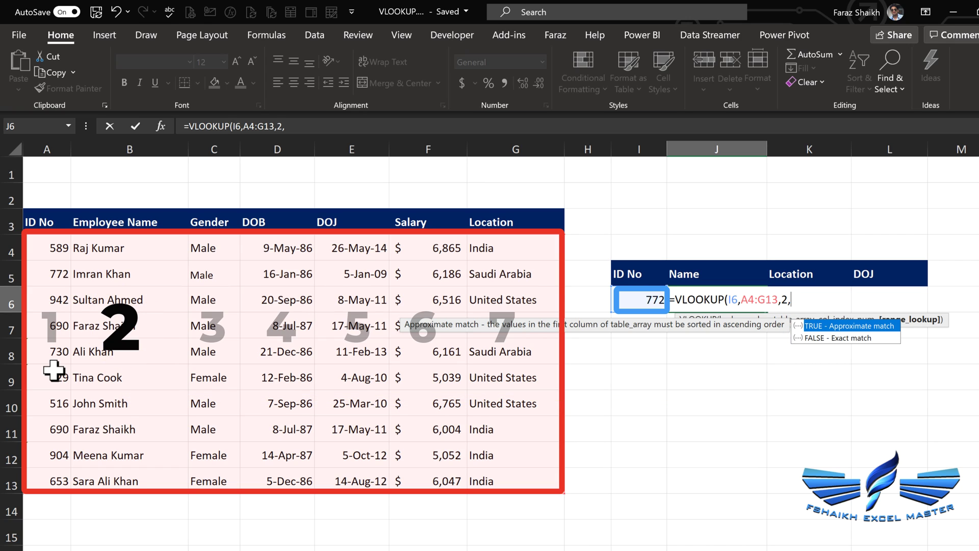
pyautogui.press('Down')
pyautogui.press('Tab')
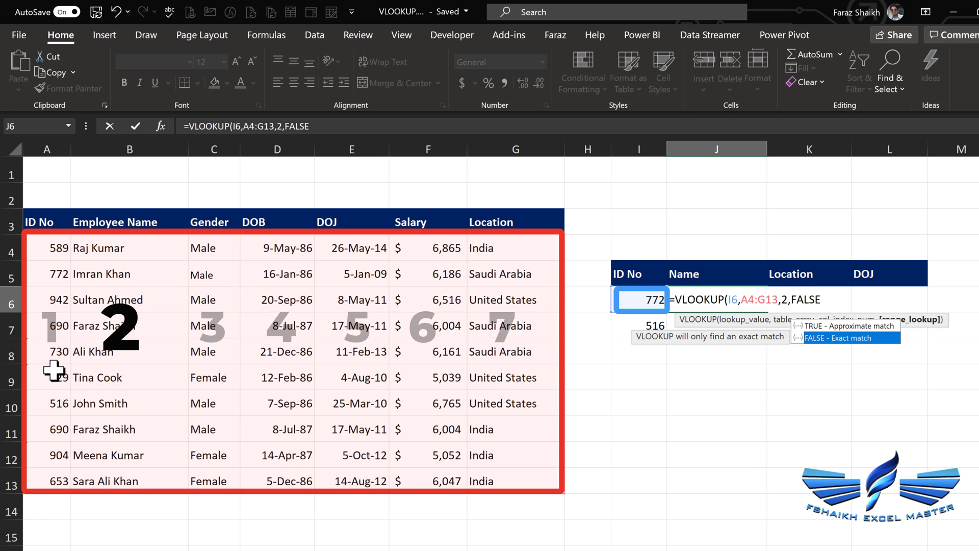
pyautogui.write(')')
pyautogui.hotkey('ctrl', 'Return')
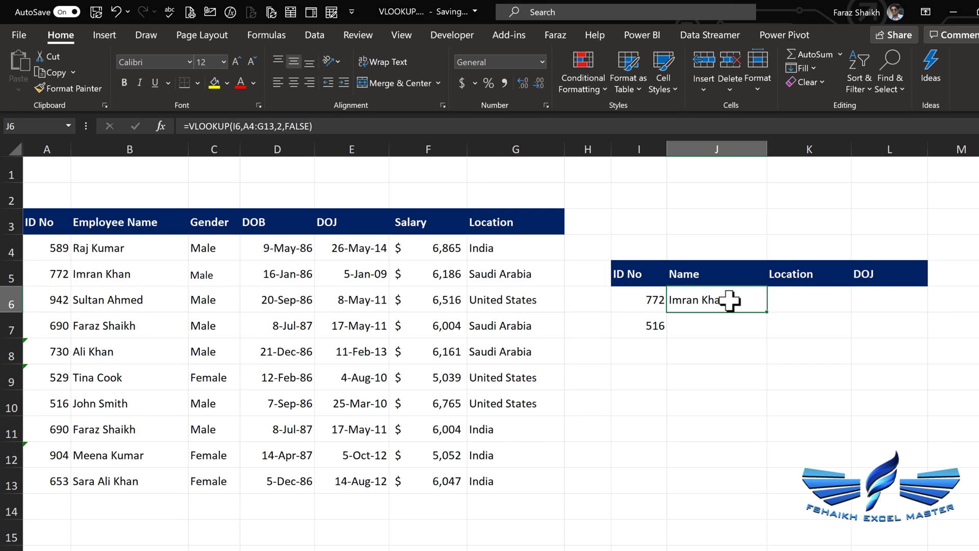
# - Fill J6's lookup down to J7 (John Smith) and inspect its shifted A5:G14 range
pyautogui.moveTo(767, 312); pyautogui.dragTo(765, 337)
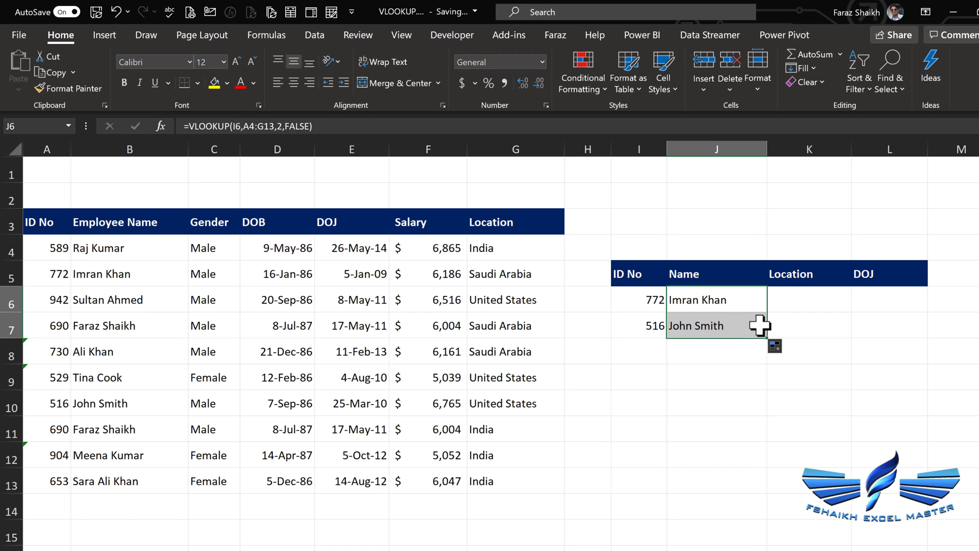
pyautogui.click(757, 308)
pyautogui.click(750, 328)
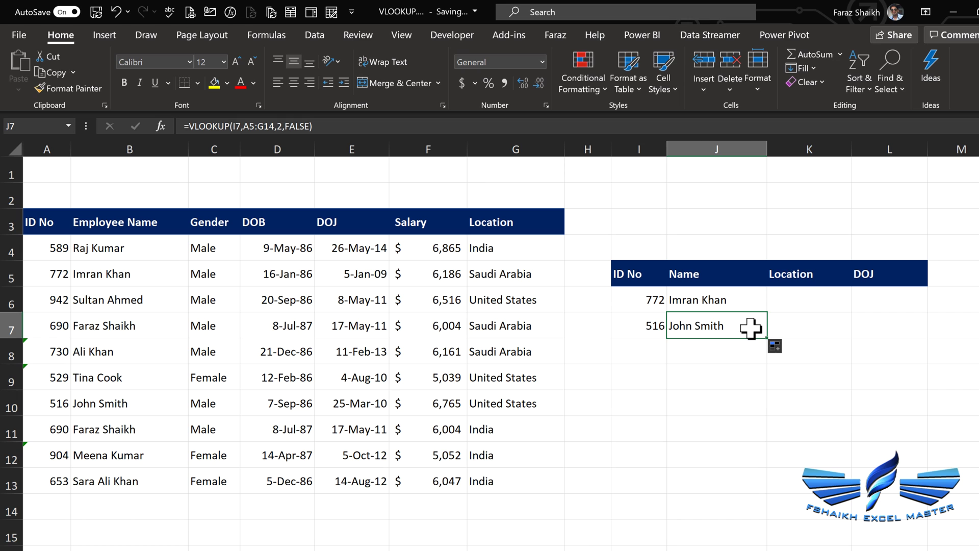
pyautogui.doubleClick(751, 328)
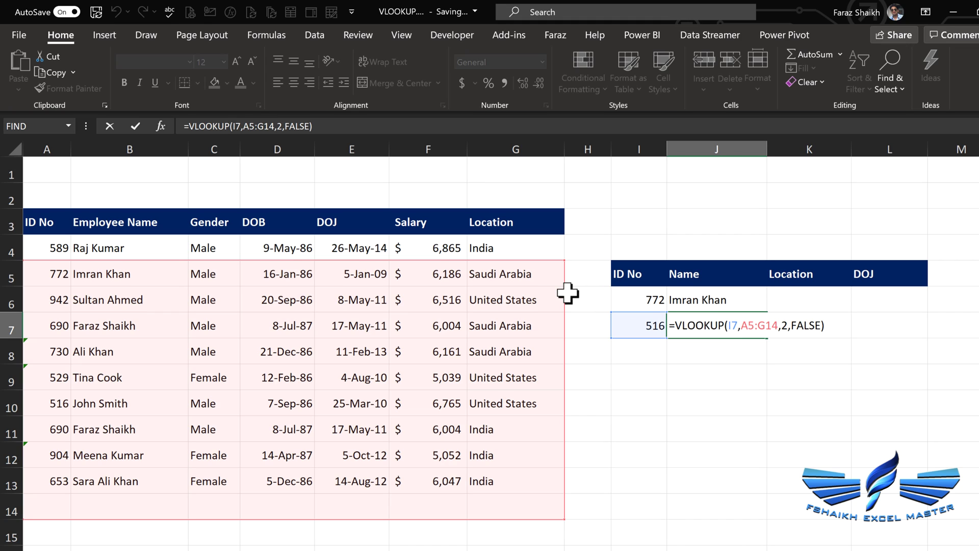
# - Change J7's formula to =VLOOKUP($I7,$A$4:$G$13,2,FALSE)
pyautogui.moveTo(568, 300); pyautogui.dragTo(564, 269)
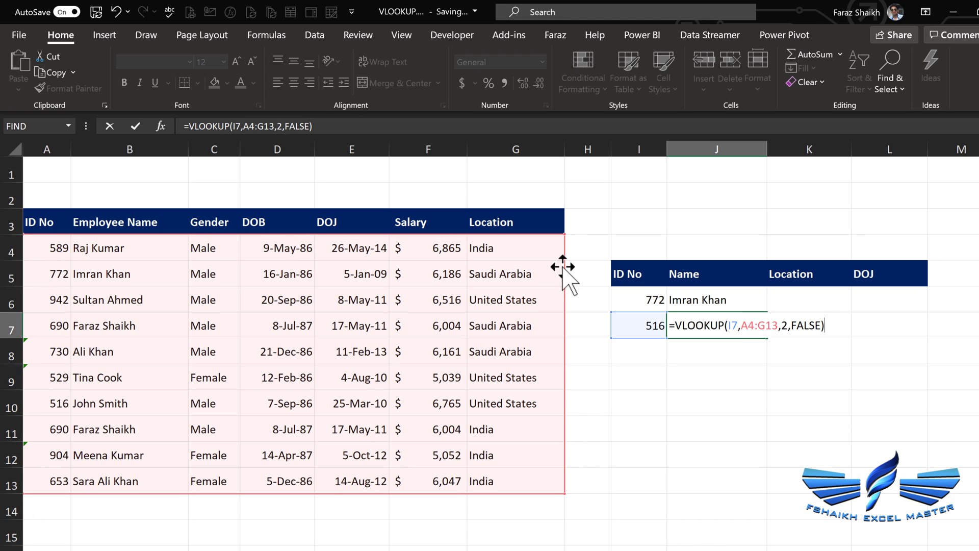
pyautogui.moveTo(778, 325); pyautogui.dragTo(743, 325)
pyautogui.press('F4')
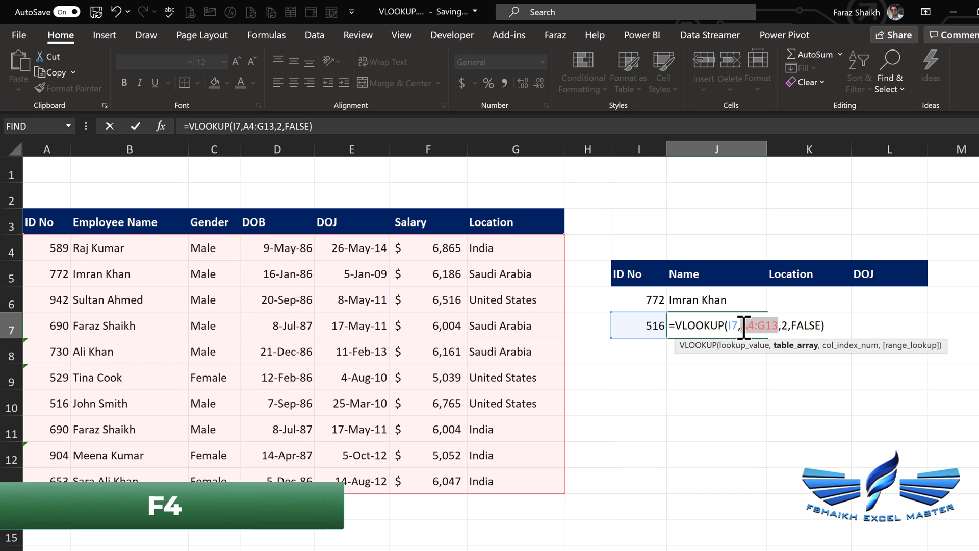
pyautogui.press('F4')
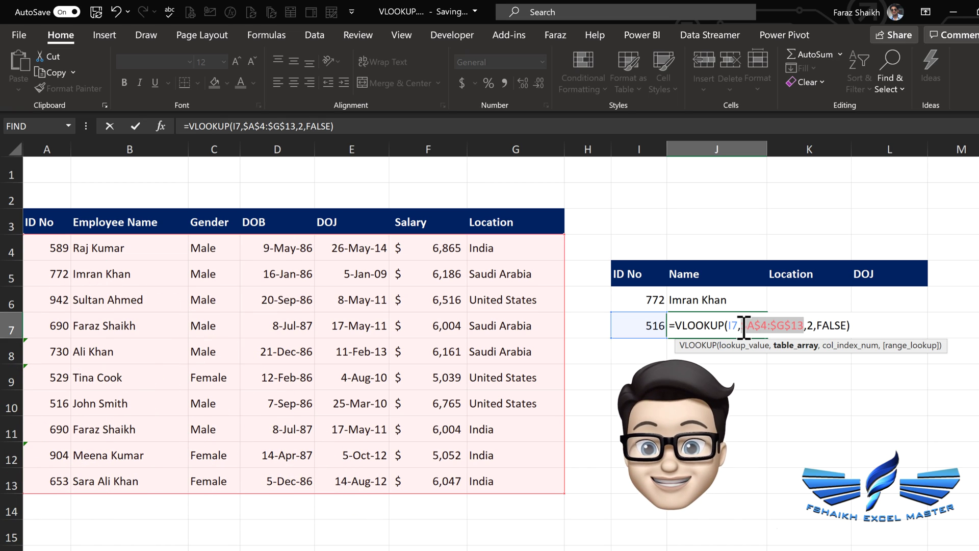
pyautogui.press('Left')
pyautogui.press('Left')
pyautogui.press('Left')
pyautogui.press('Left')
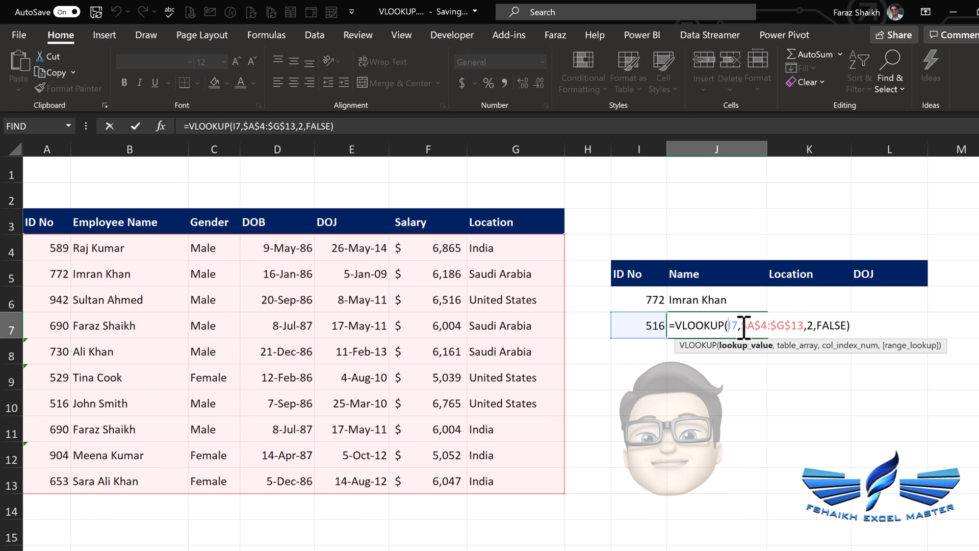
pyautogui.write('$')
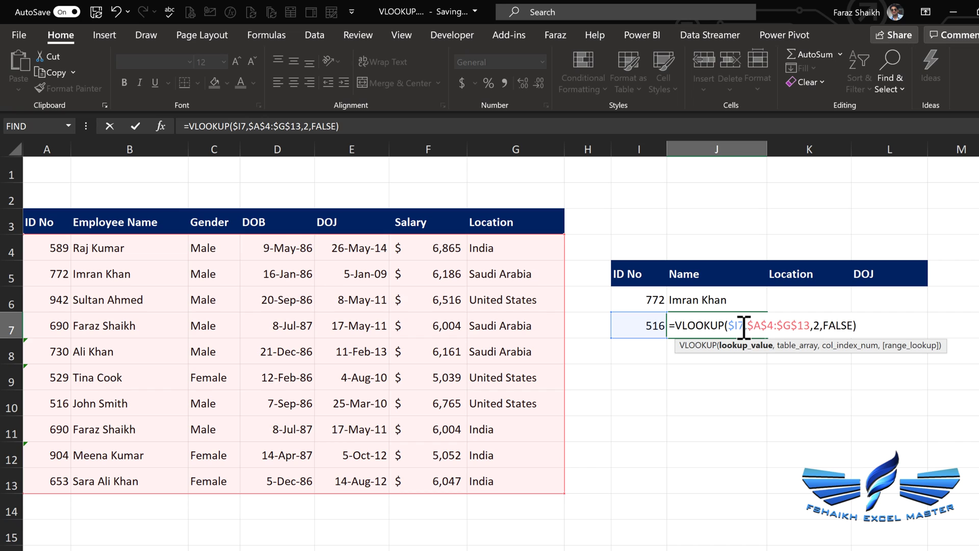
pyautogui.press('Return')
# - Copy J7's locked-range lookup up into J6 and verify its references
pyautogui.click(748, 300)
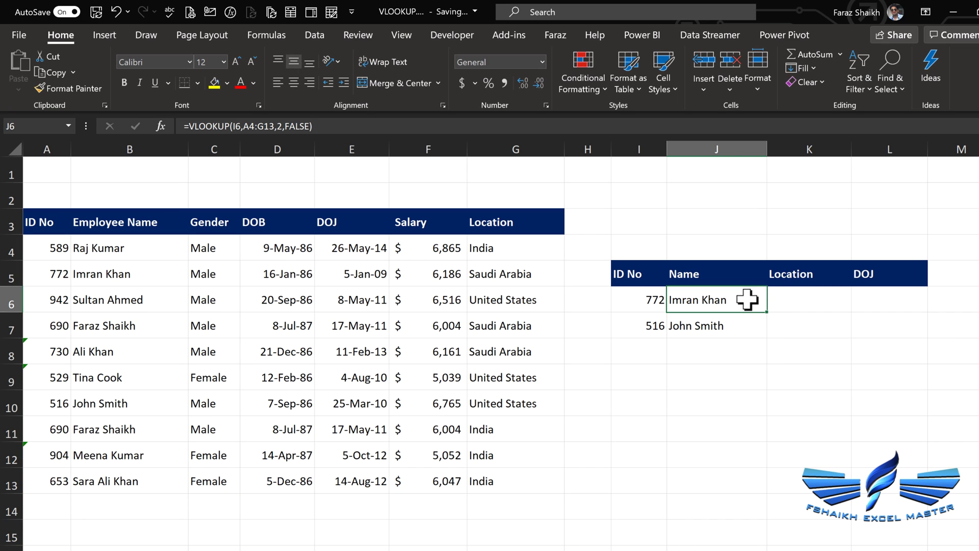
pyautogui.click(763, 332)
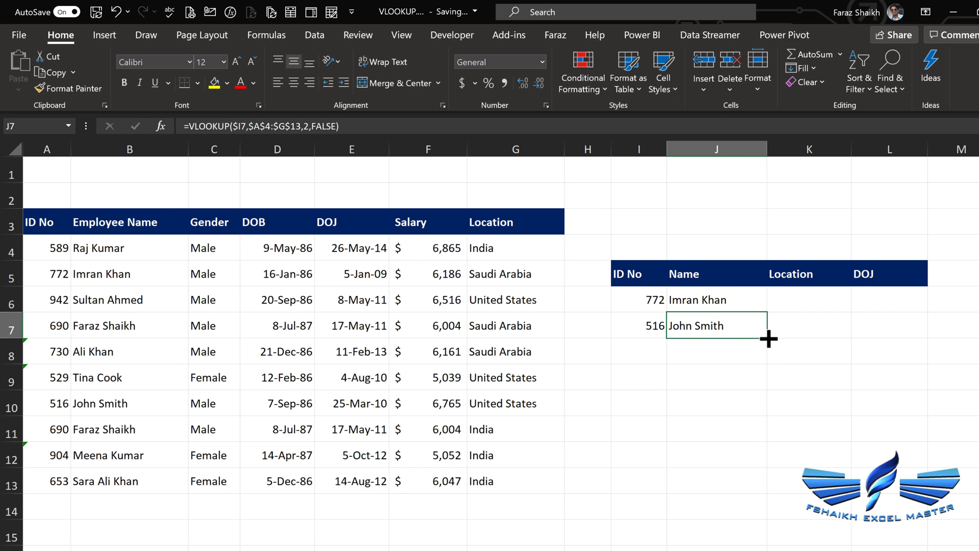
pyautogui.moveTo(769, 338); pyautogui.dragTo(748, 301)
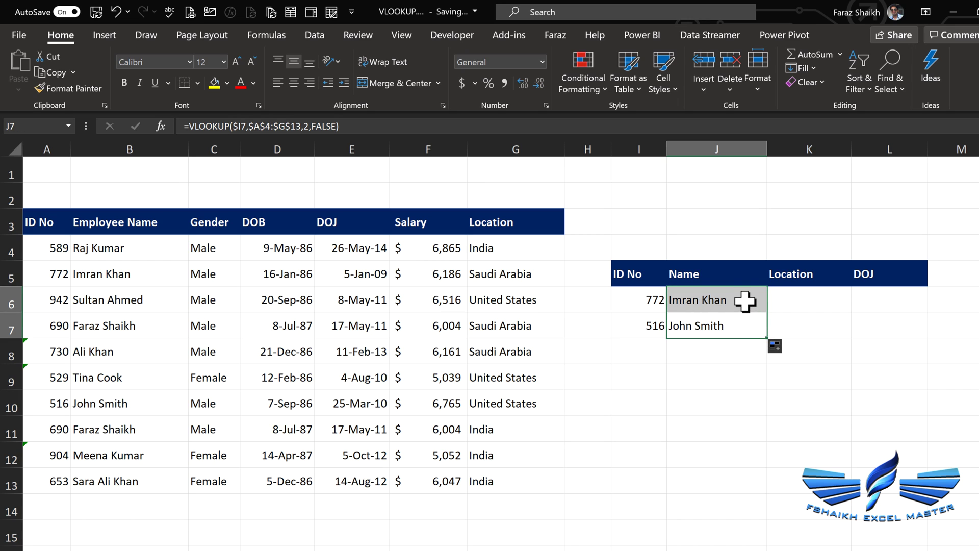
pyautogui.click(746, 301)
pyautogui.doubleClick(747, 302)
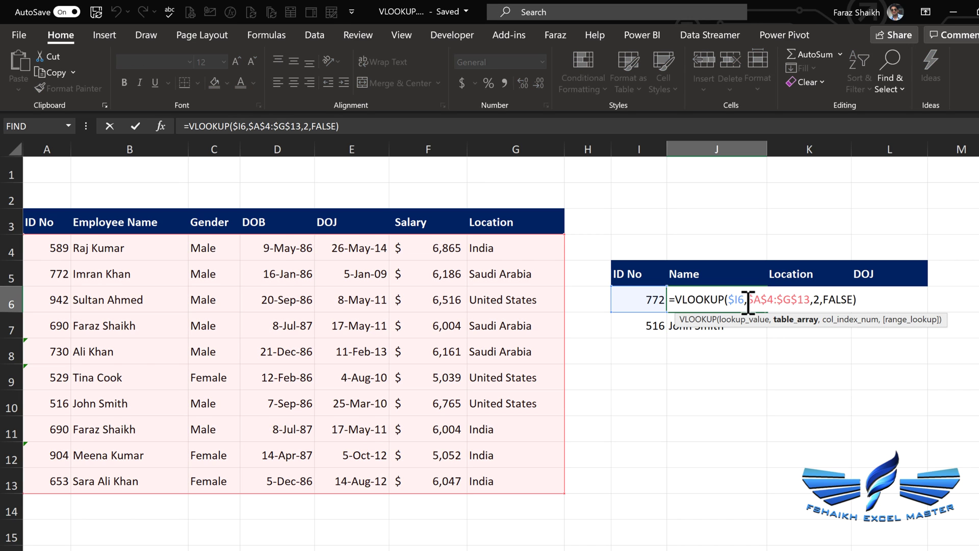
pyautogui.press('Return')
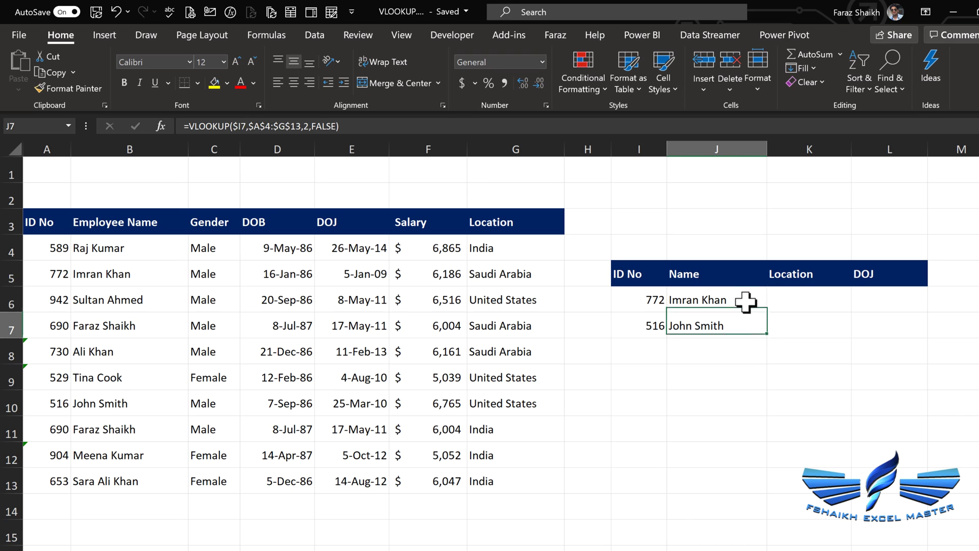
# - Copy J6 across to L6 and set K6's column index to 7, returning Saudi Arabia
pyautogui.click(733, 292)
pyautogui.moveTo(767, 312); pyautogui.dragTo(898, 302)
pyautogui.click(822, 300)
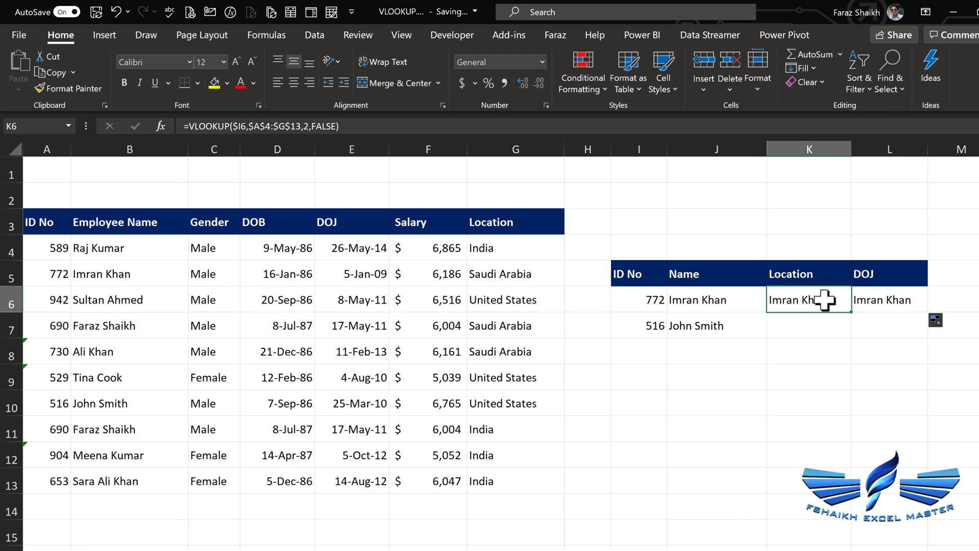
pyautogui.doubleClick(837, 300)
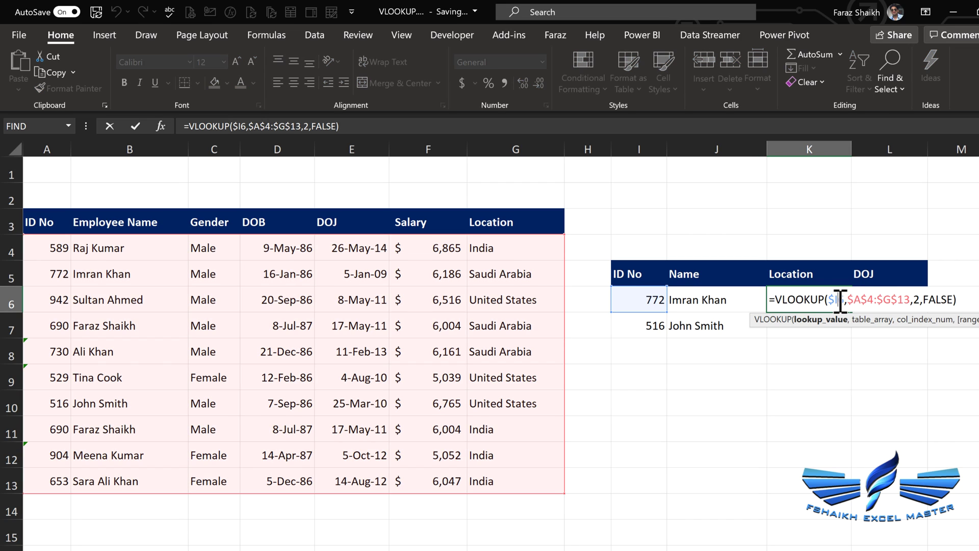
pyautogui.click(918, 299)
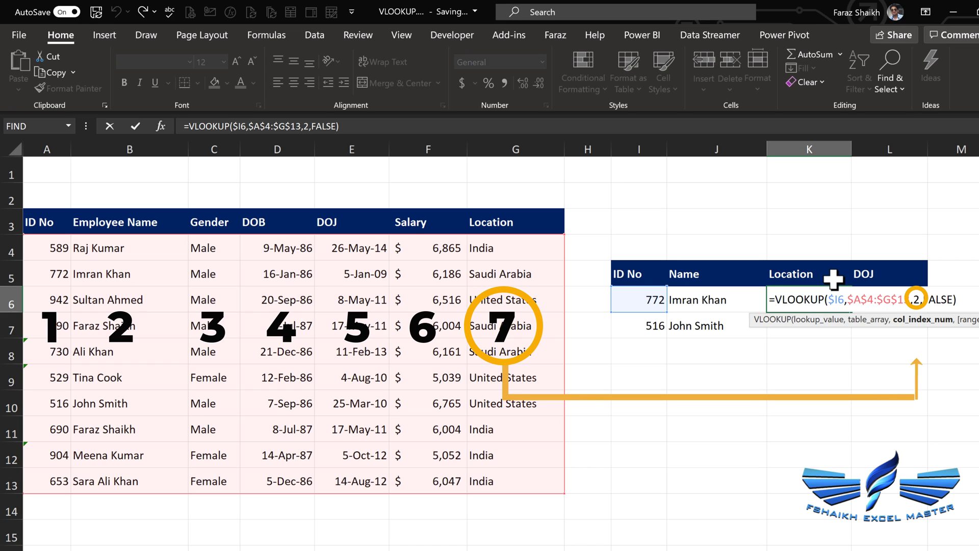
pyautogui.press('BackSpace')
pyautogui.write('7')
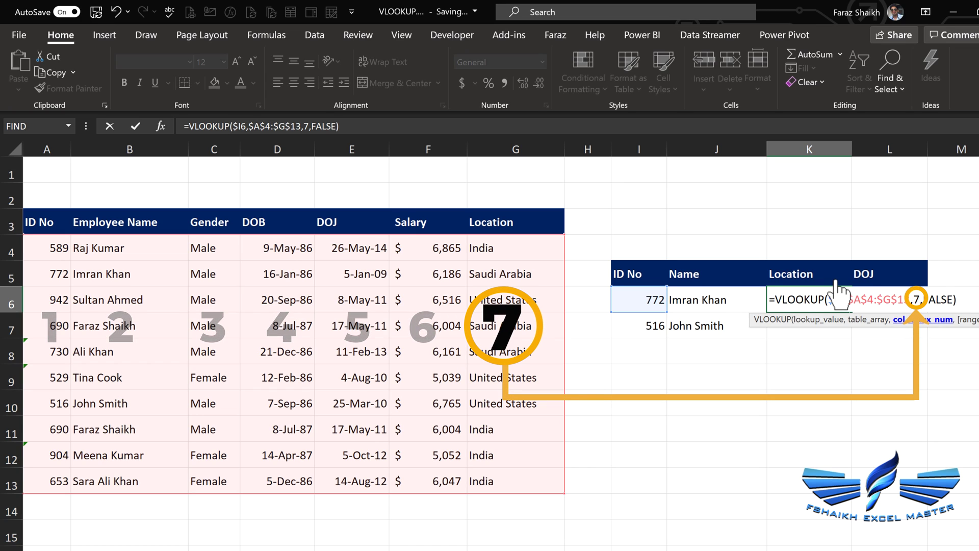
pyautogui.press('Return')
pyautogui.click(825, 300)
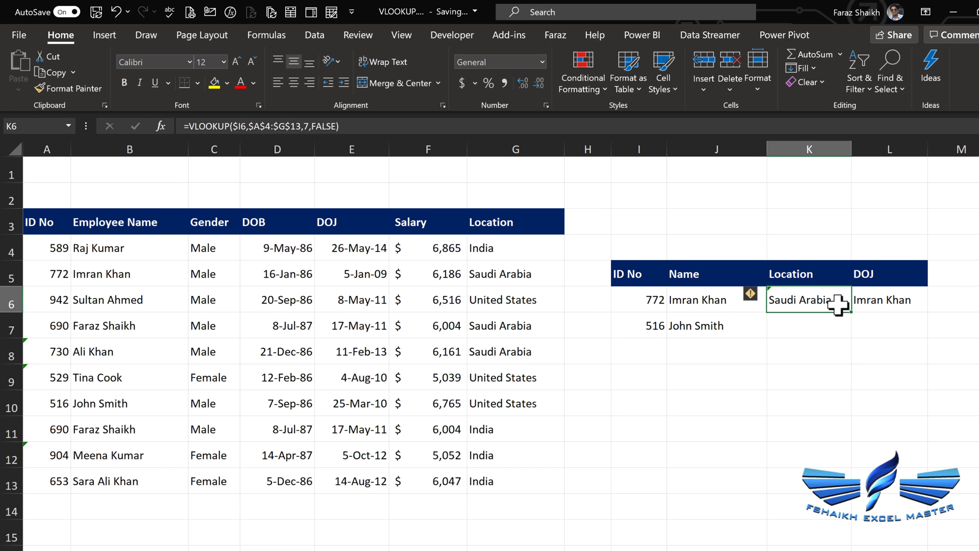
pyautogui.click(878, 300)
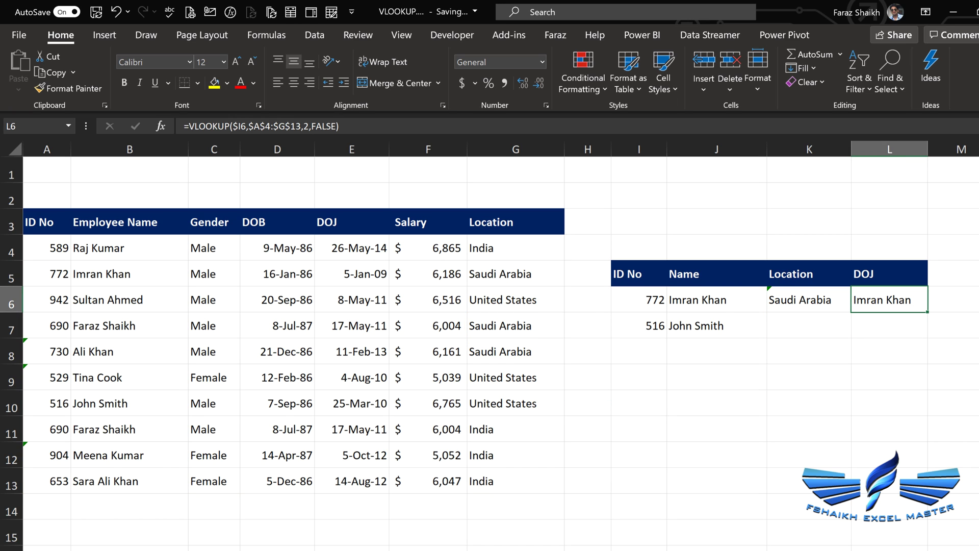
# - Change the DOJ lookup in L6 to use column index 5
pyautogui.doubleClick(882, 305)
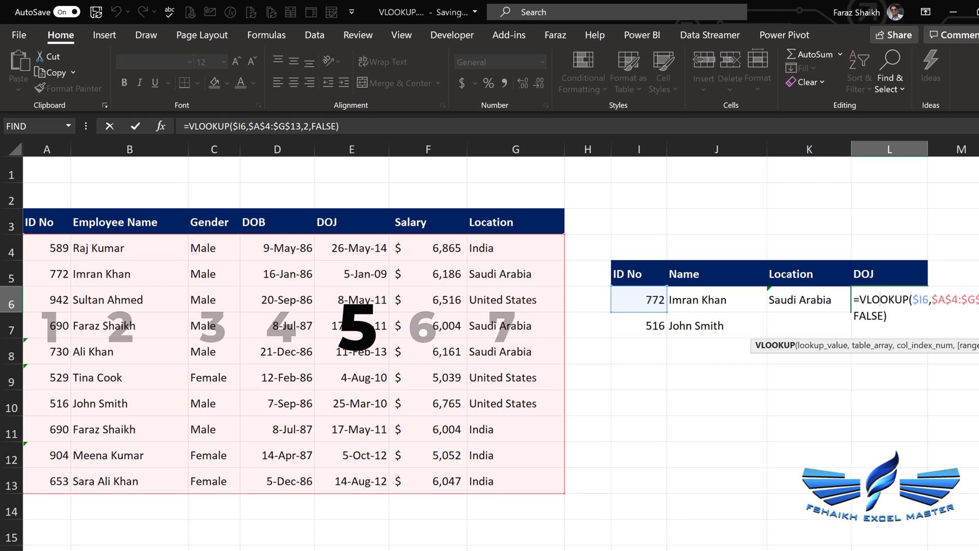
pyautogui.press('BackSpace')
pyautogui.write('5')
pyautogui.press('Return')
# - Format L6 as a date (5-Jan-09) and fill J6:L6 down through row 10
pyautogui.click(890, 306)
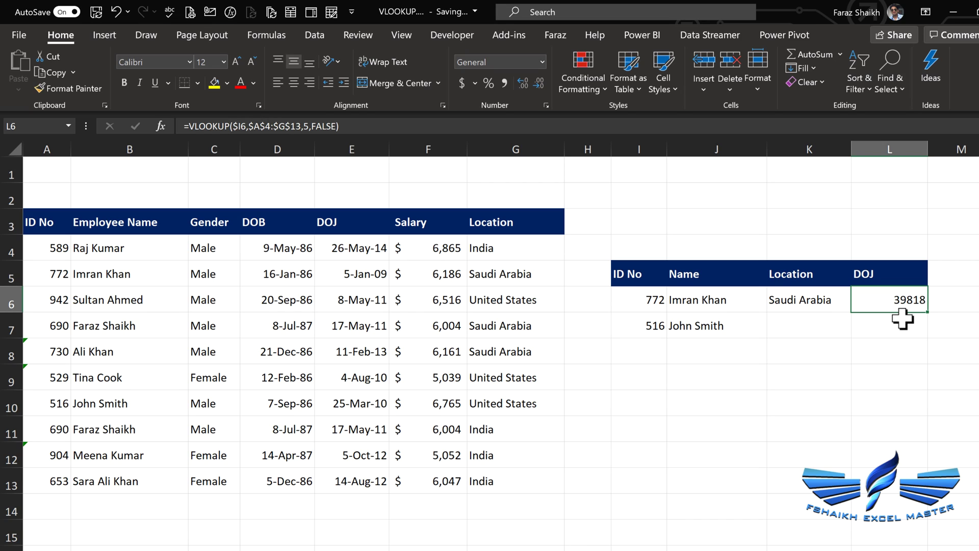
pyautogui.hotkey('ctrl', 'shift', '3')
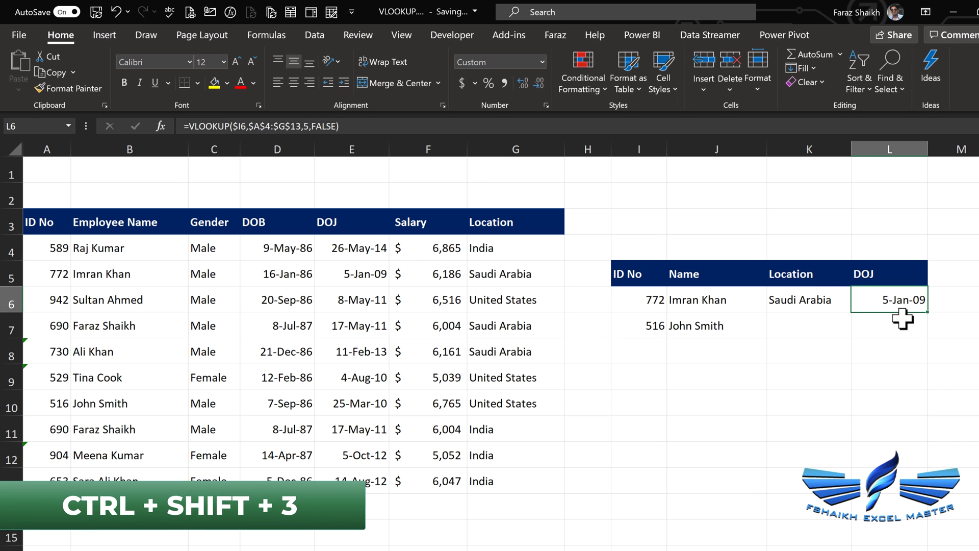
pyautogui.moveTo(737, 302); pyautogui.dragTo(913, 404)
pyautogui.press('Down')
pyautogui.press('Down')
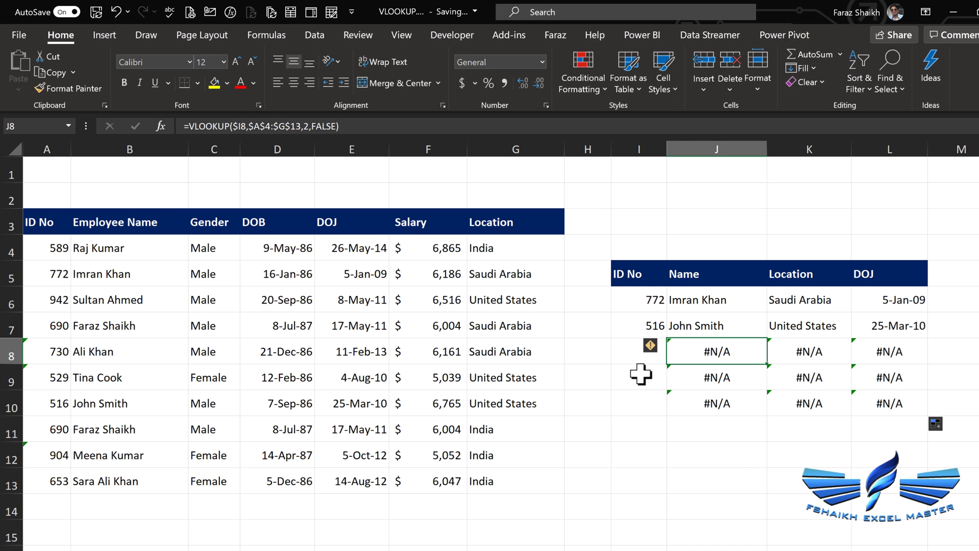
# - Enter the ID 209 in cell I8
pyautogui.press('Left')
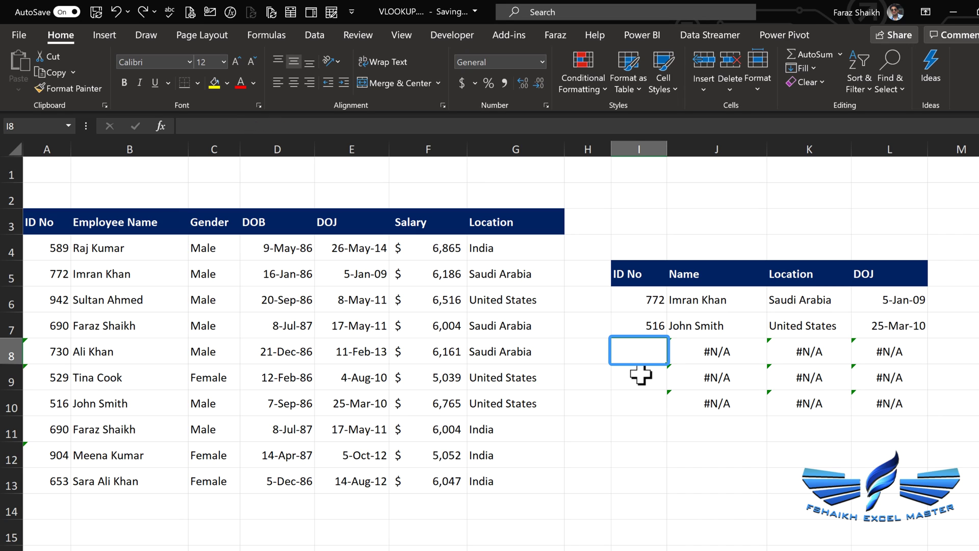
pyautogui.write('209')
pyautogui.press('Return')
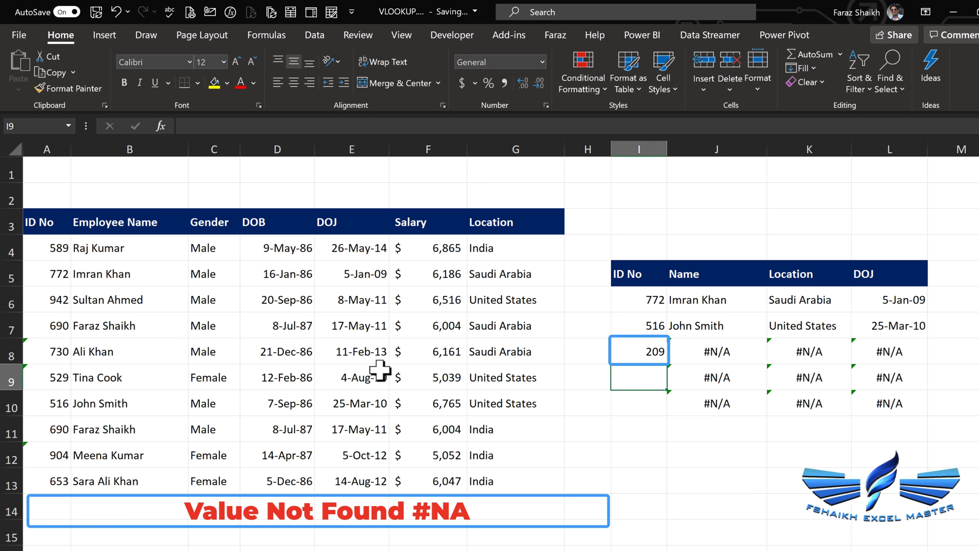
pyautogui.click(658, 351)
pyautogui.write('209')
pyautogui.hotkey('ctrl', 'Return')
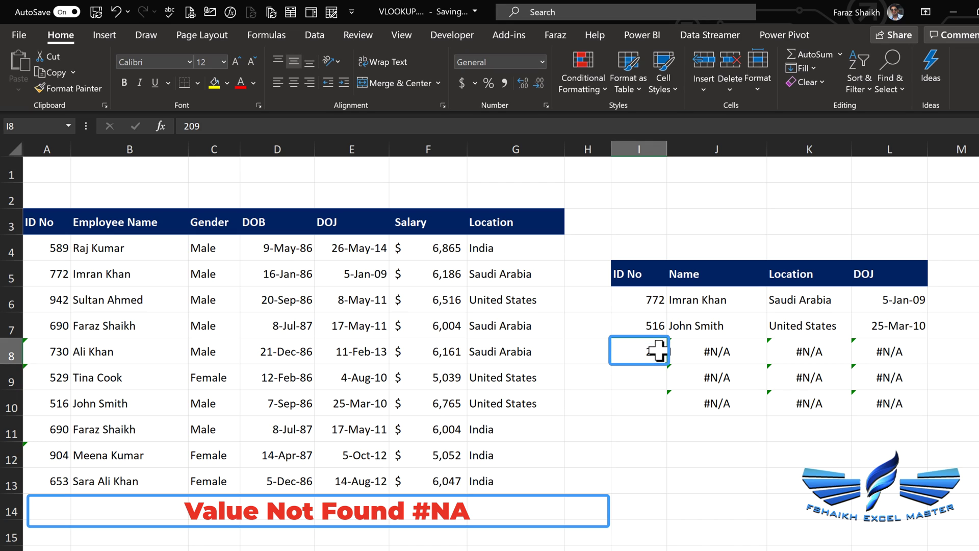
# - Wrap J8's Name lookup in IFERROR with "" as the fallback value
pyautogui.doubleClick(703, 352)
pyautogui.click(675, 351)
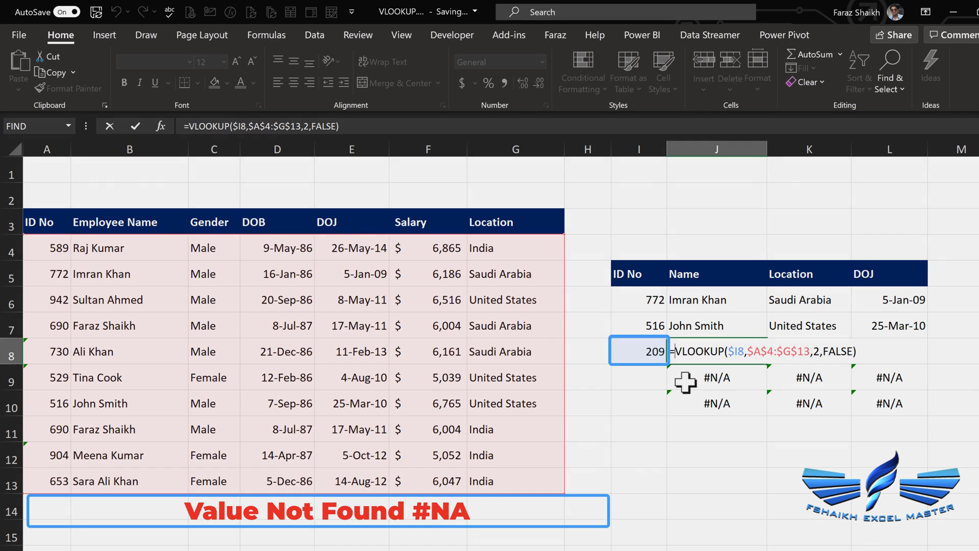
pyautogui.write('if')
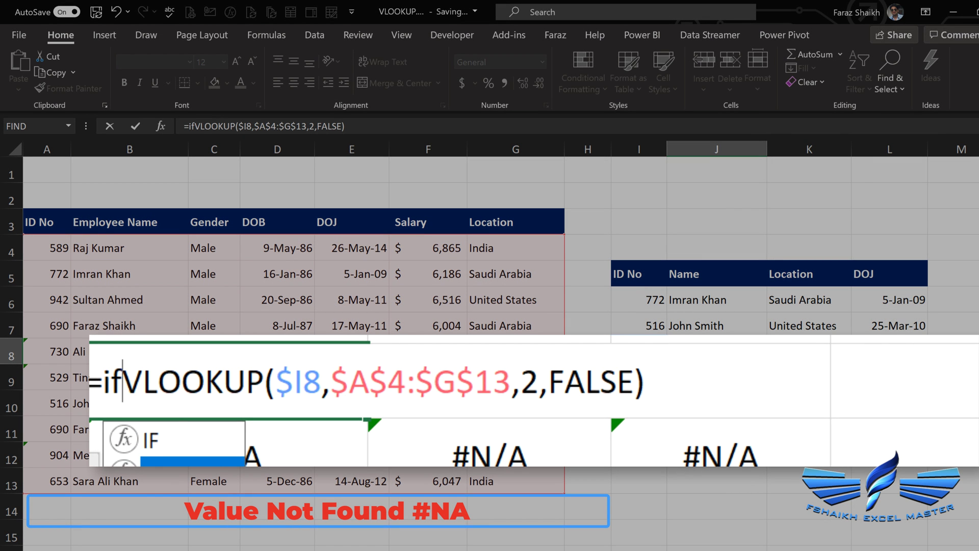
pyautogui.press('Tab')
pyautogui.click(778, 382)
pyautogui.write(',')
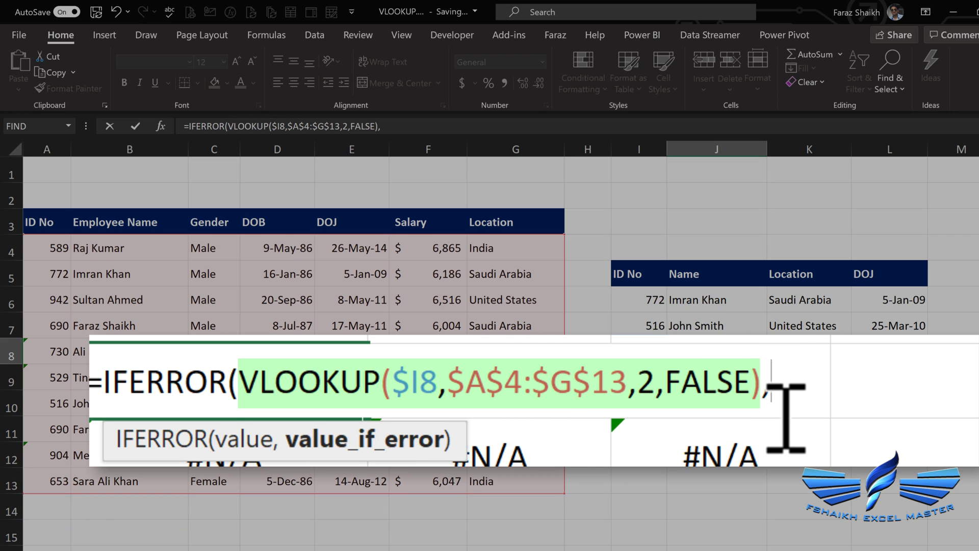
pyautogui.write('"")')
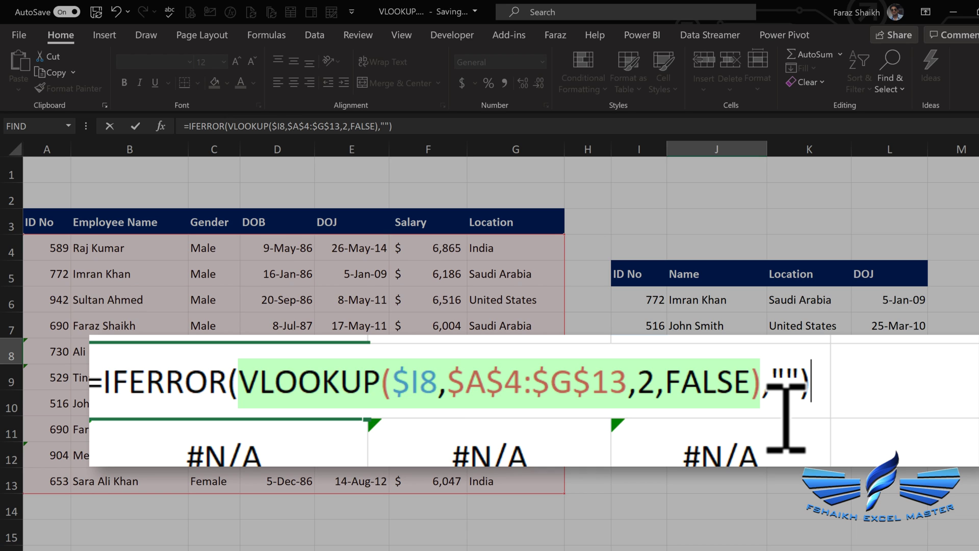
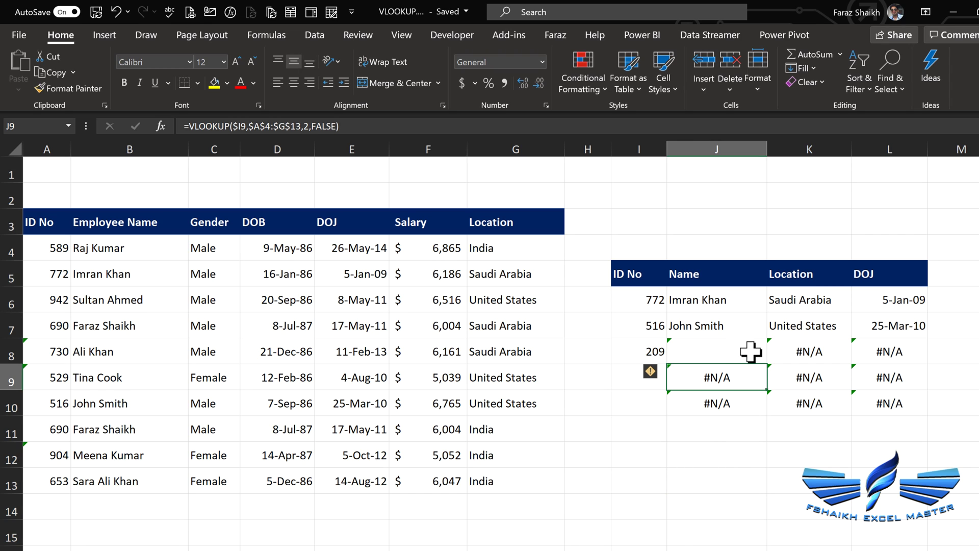
# - Wrap the row 8 Location and DOJ VLOOKUPs in IFERROR(...,"") so errors show blank
pyautogui.press('Up')
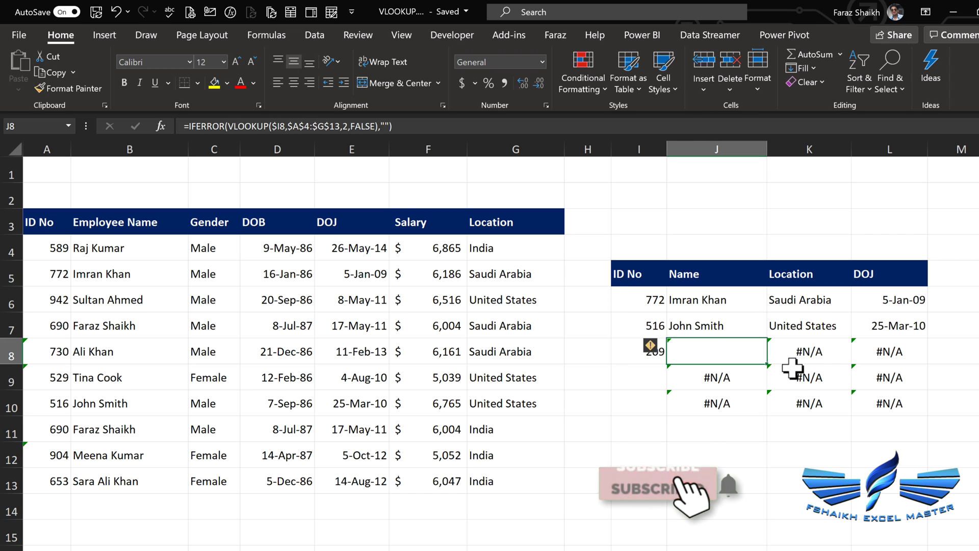
pyautogui.doubleClick(786, 350)
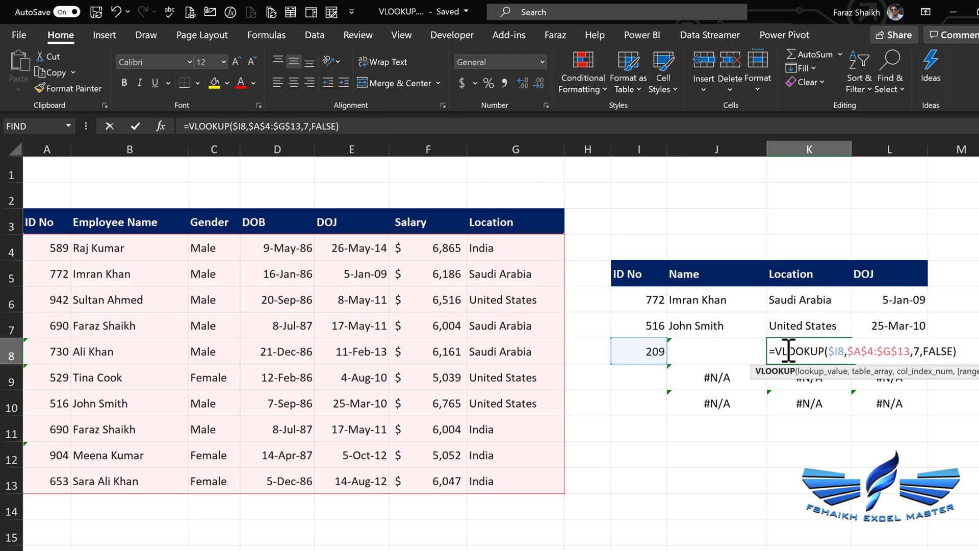
pyautogui.write('IFERROR(')
pyautogui.press('End')
pyautogui.write(',"")')
pyautogui.press('Tab')
pyautogui.doubleClick(862, 351)
pyautogui.write('iferror(')
pyautogui.press('End')
pyautogui.write(',"")')
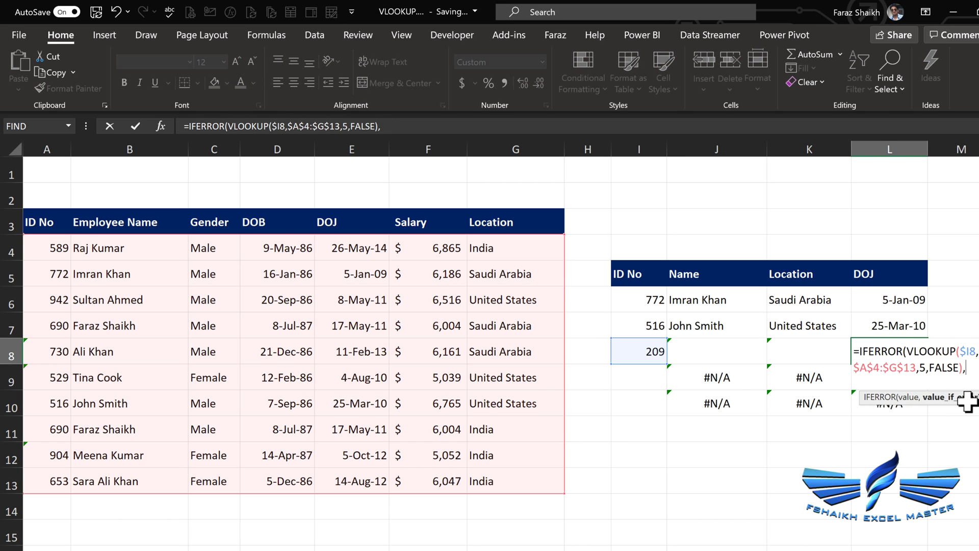
# - Fill the J8:L8 lookup formulas down to row 10 and select the ID cell I8
pyautogui.click(728, 350)
pyautogui.moveTo(728, 350); pyautogui.dragTo(928, 414)
pyautogui.click(662, 358)
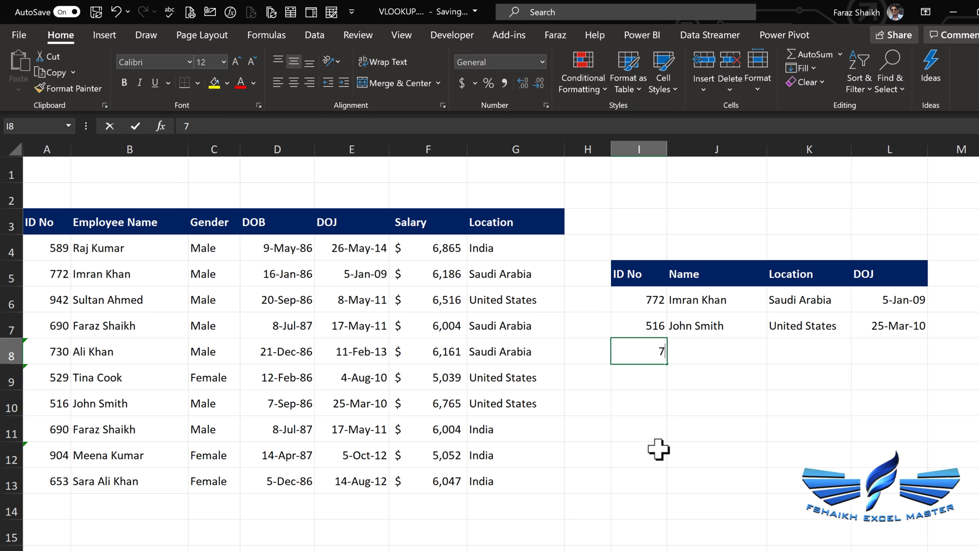
# - Enter 730 as the lookup ID and check A8's Number Stored as Text warning
pyautogui.write('730')
pyautogui.press('Return')
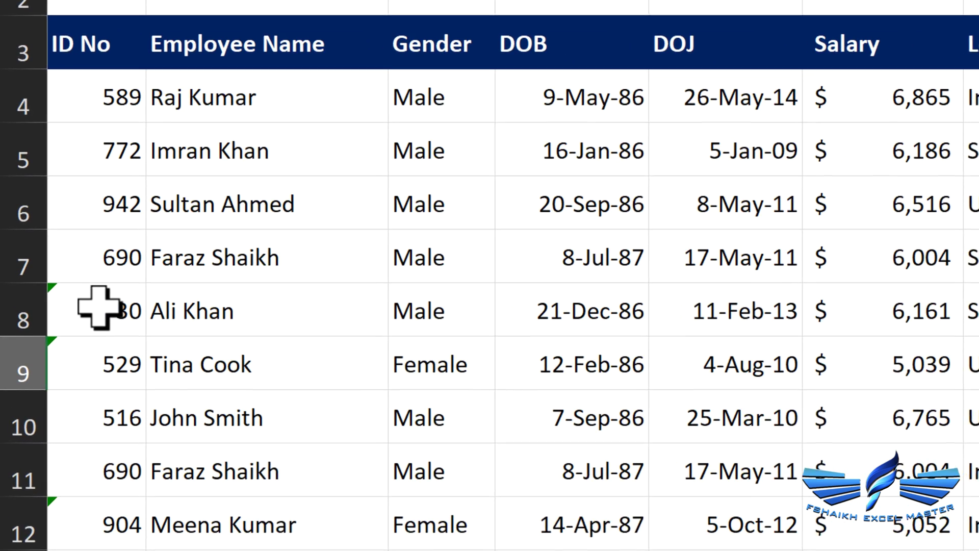
pyautogui.click(102, 305)
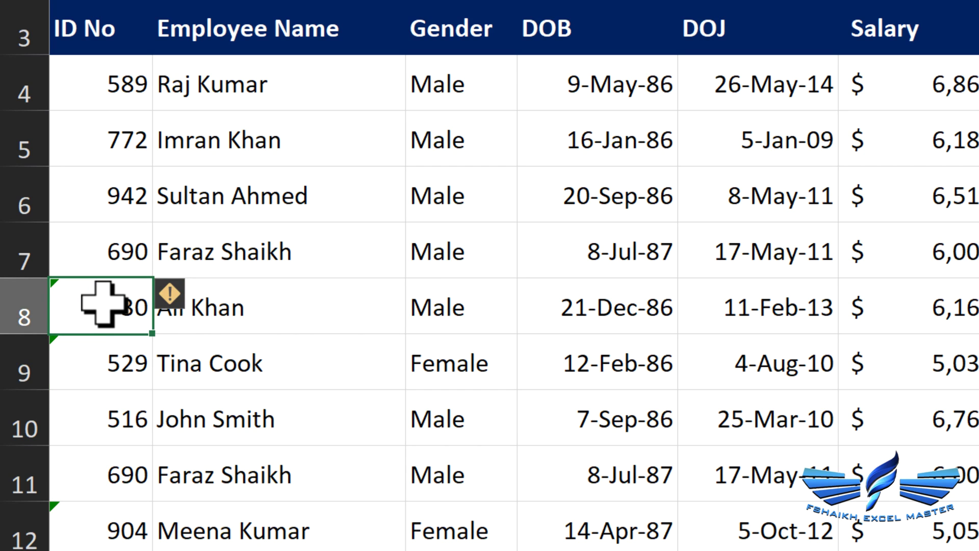
pyautogui.click(196, 302)
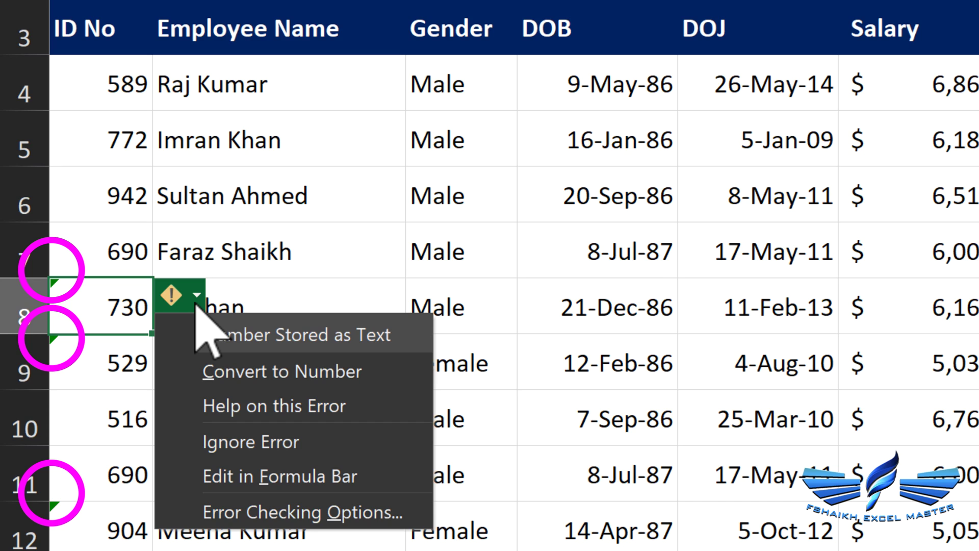
pyautogui.click(107, 288)
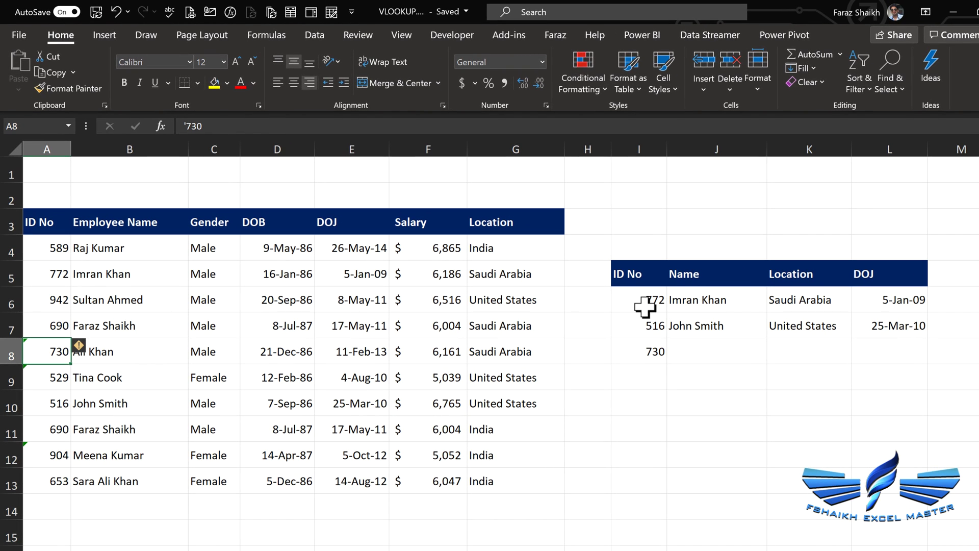
# - Re-enter lookup ID 730 as text with a leading apostrophe
pyautogui.click(642, 353)
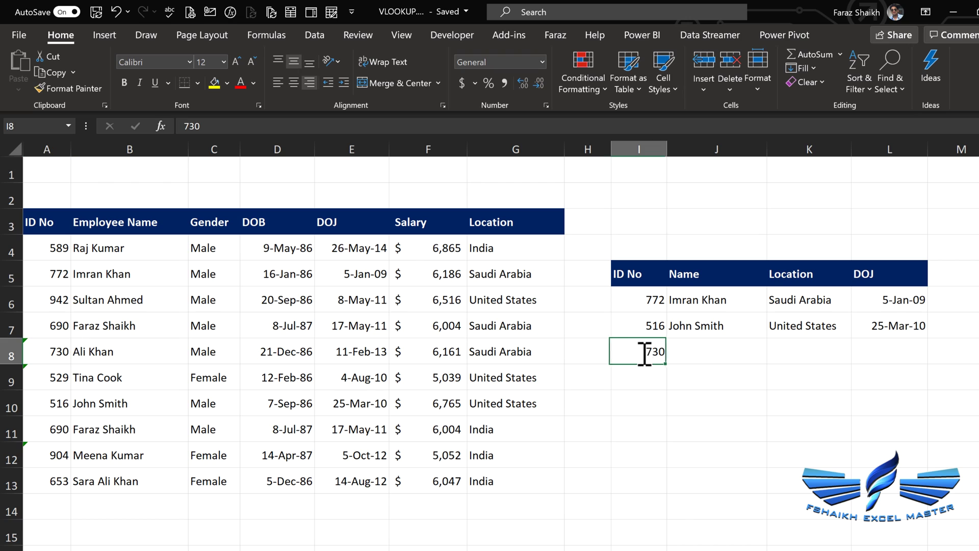
pyautogui.doubleClick(644, 351)
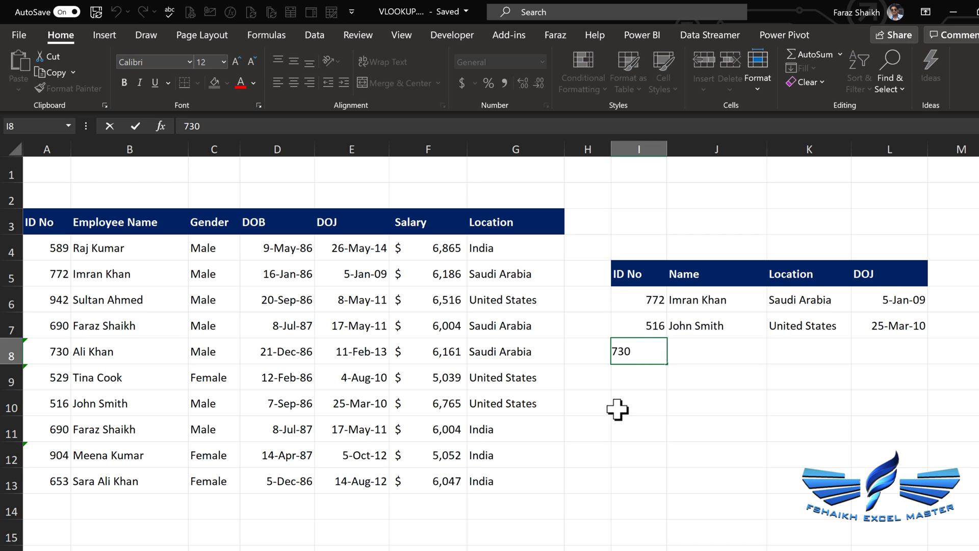
pyautogui.press('Home')
pyautogui.write("'")
pyautogui.press('Return')
pyautogui.click(635, 352)
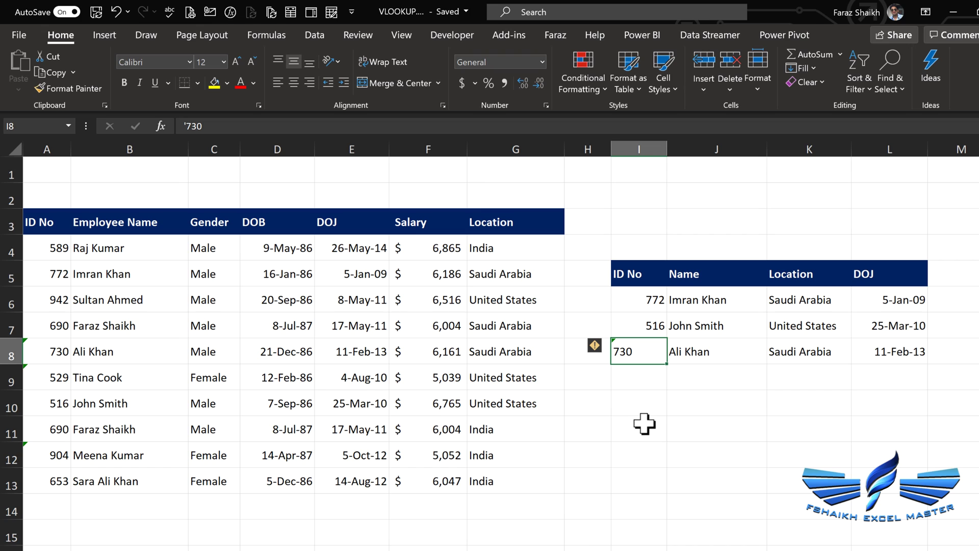
# - Convert the text-stored IDs in A8:A13 to numbers
pyautogui.moveTo(67, 351); pyautogui.dragTo(57, 485)
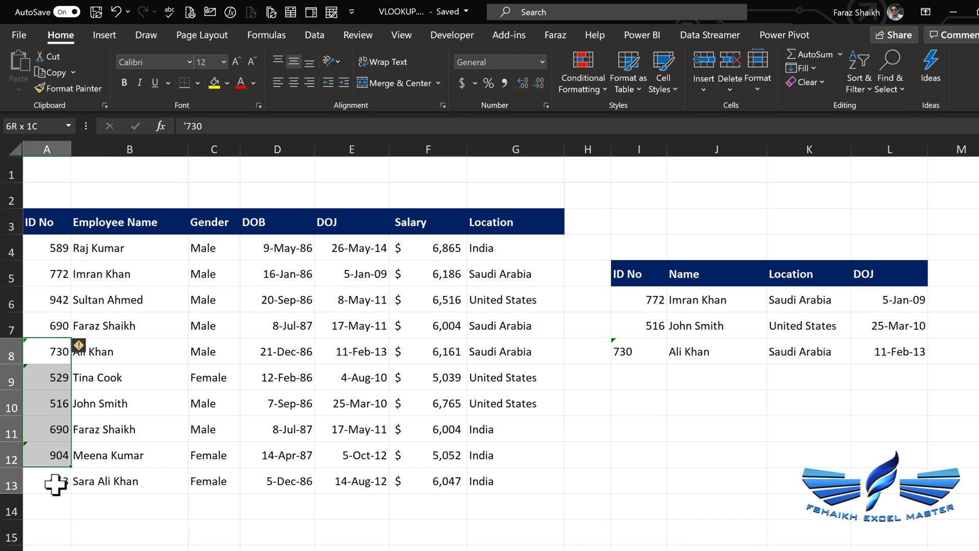
pyautogui.click(79, 345)
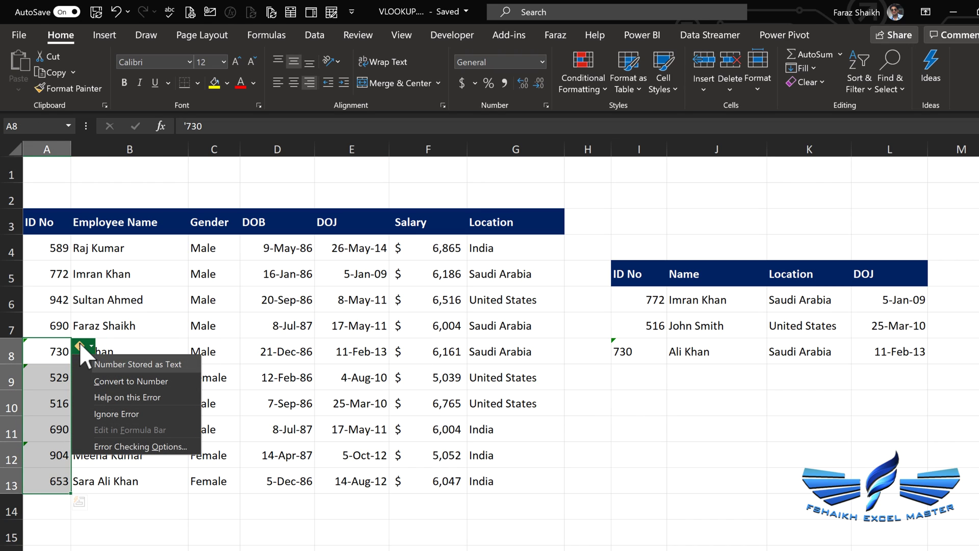
pyautogui.click(99, 381)
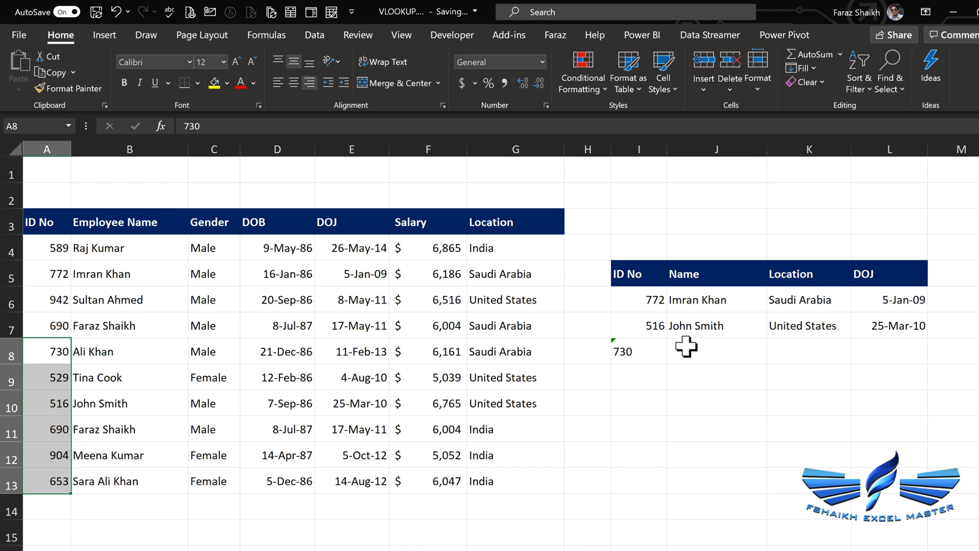
# - Re-enter 730 as a number and add 690 as the next lookup ID
pyautogui.click(650, 351)
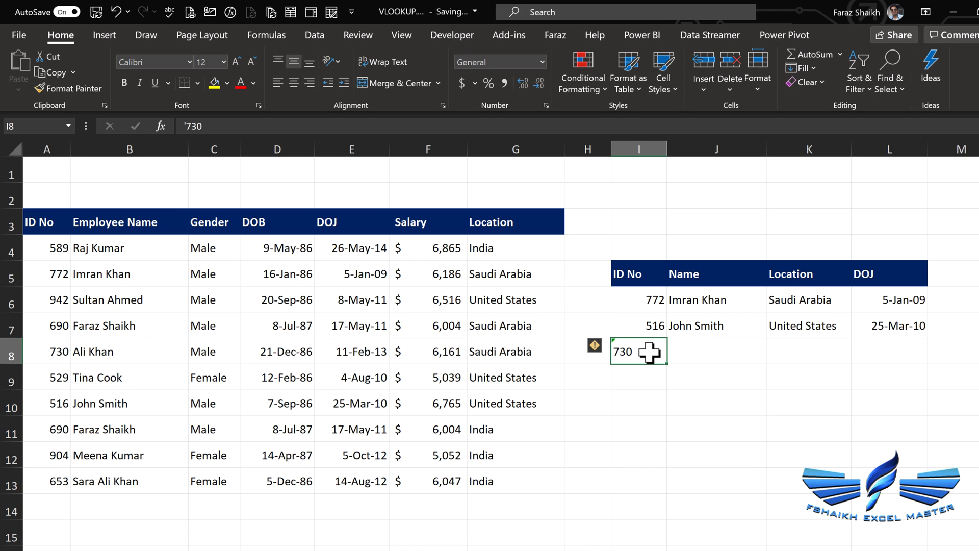
pyautogui.doubleClick(616, 351)
pyautogui.press('Delete')
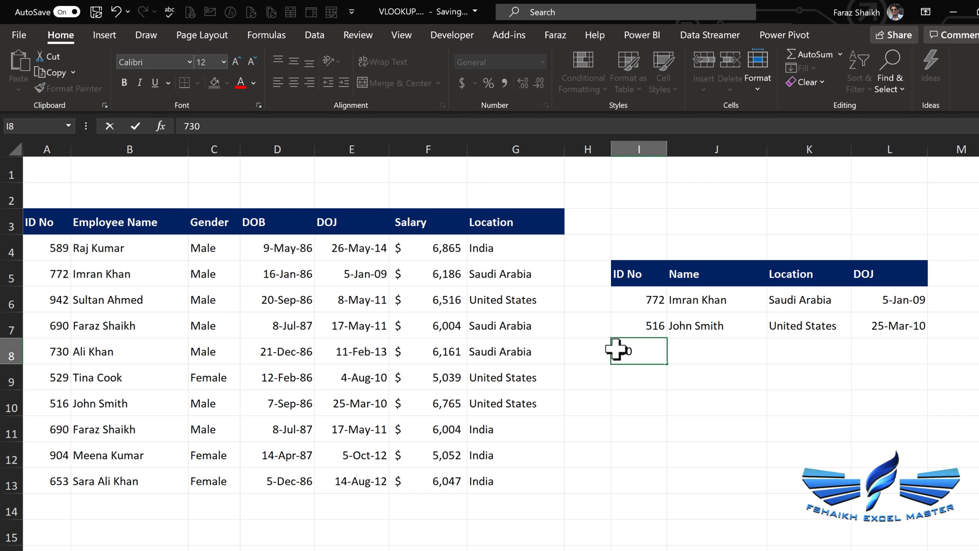
pyautogui.press('Return')
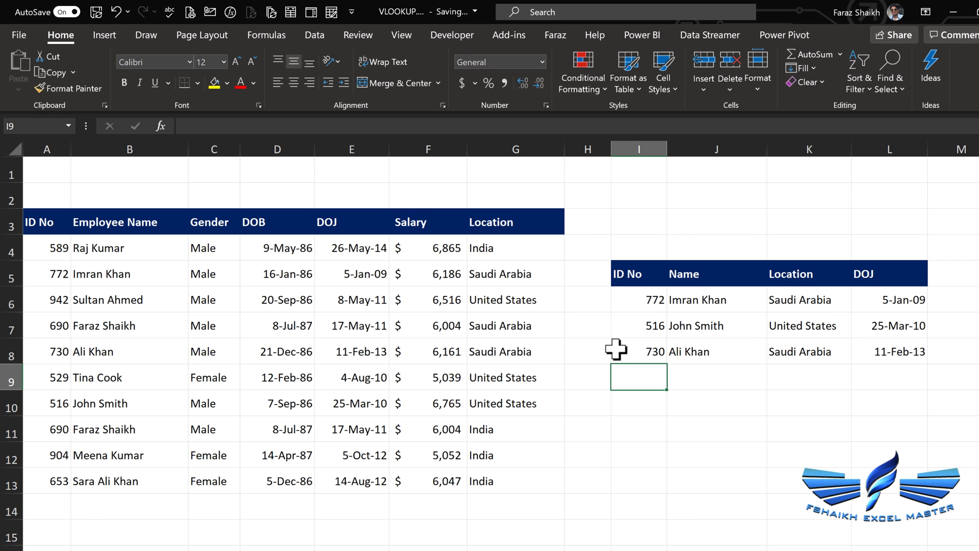
pyautogui.write('690')
pyautogui.press('Return')
pyautogui.press('Up')
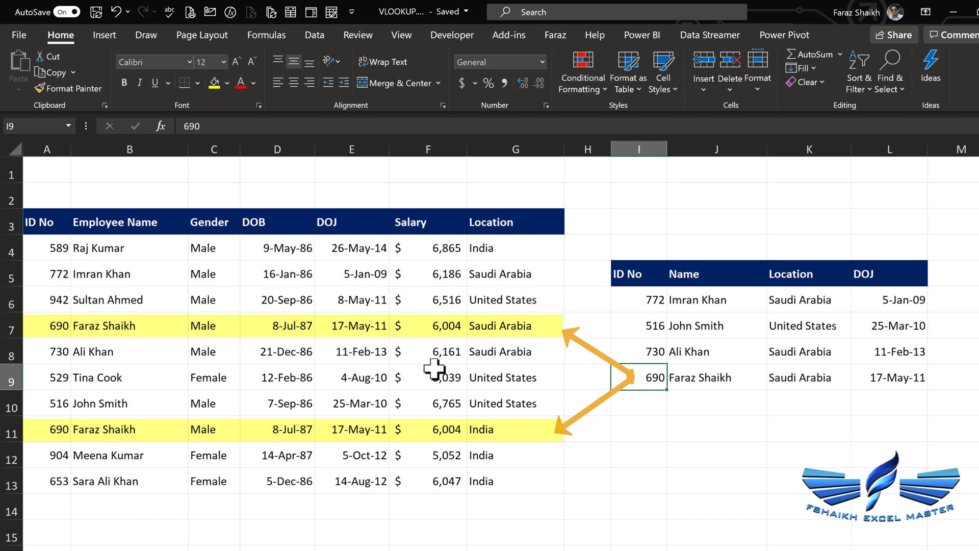
# - Review the IFERROR(VLOOKUP) name formula for ID 690, checking its lookup value and range
pyautogui.click(695, 377)
pyautogui.doubleClick(695, 376)
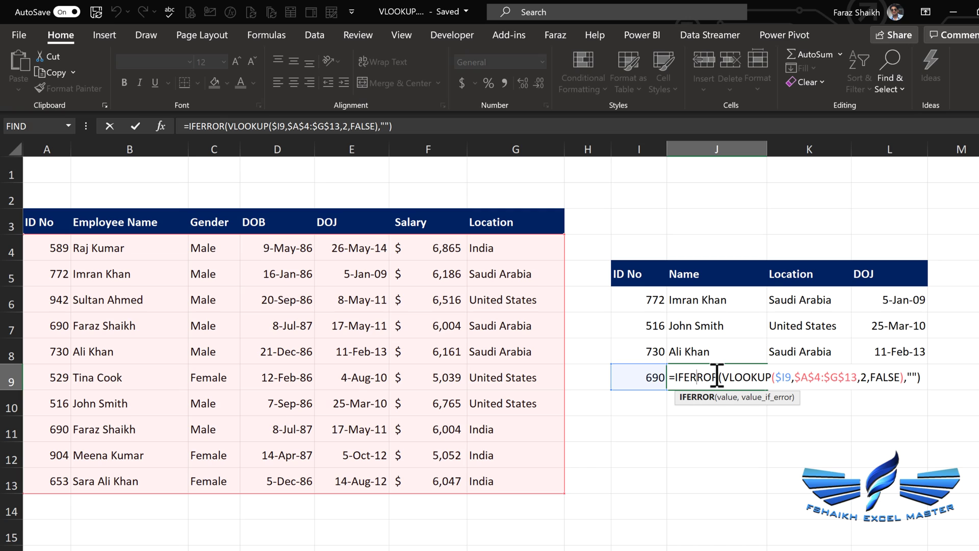
pyautogui.click(792, 377)
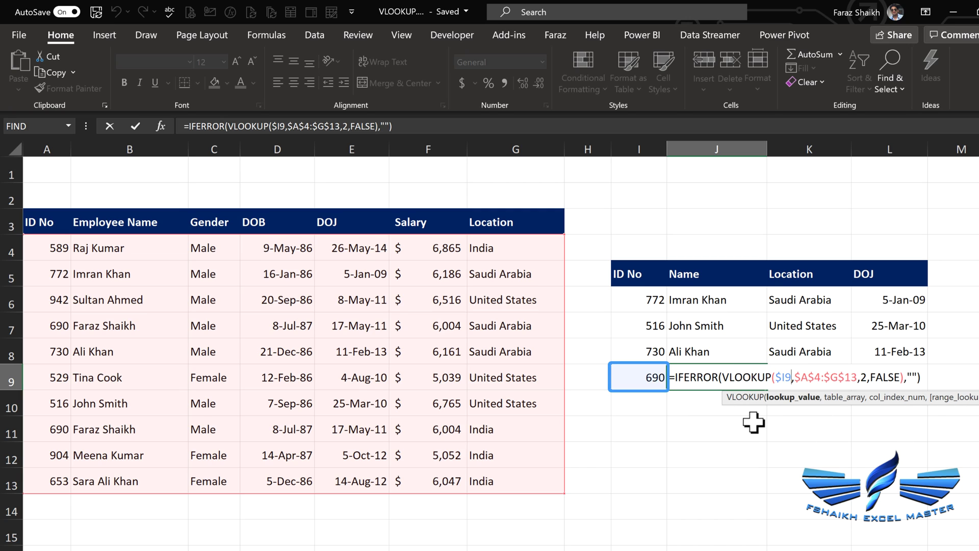
pyautogui.click(819, 377)
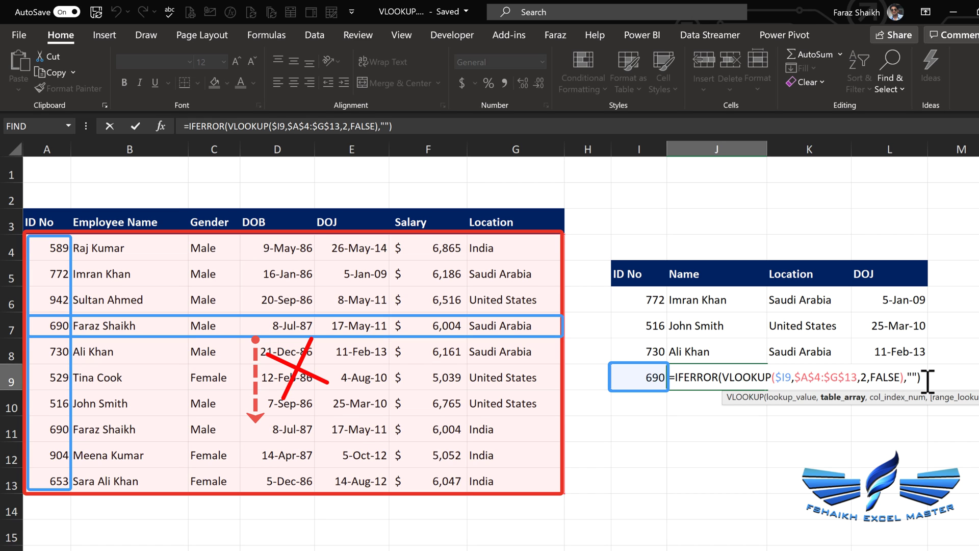
pyautogui.press('Return')
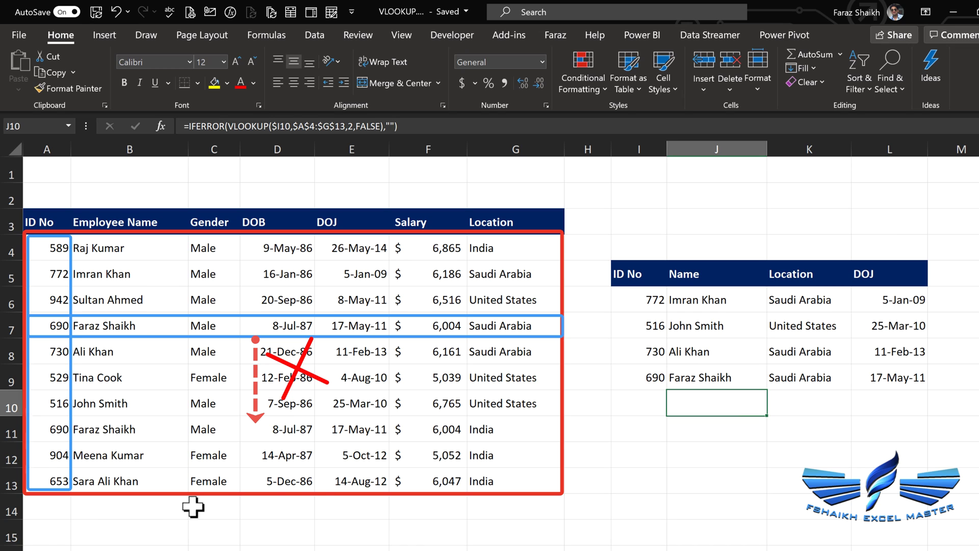
pyautogui.click(644, 382)
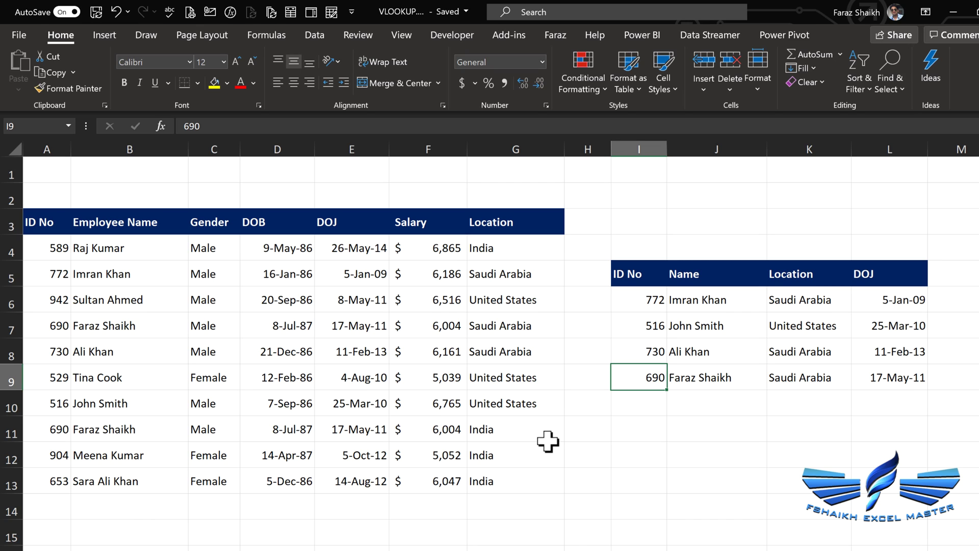
pyautogui.doubleClick(710, 375)
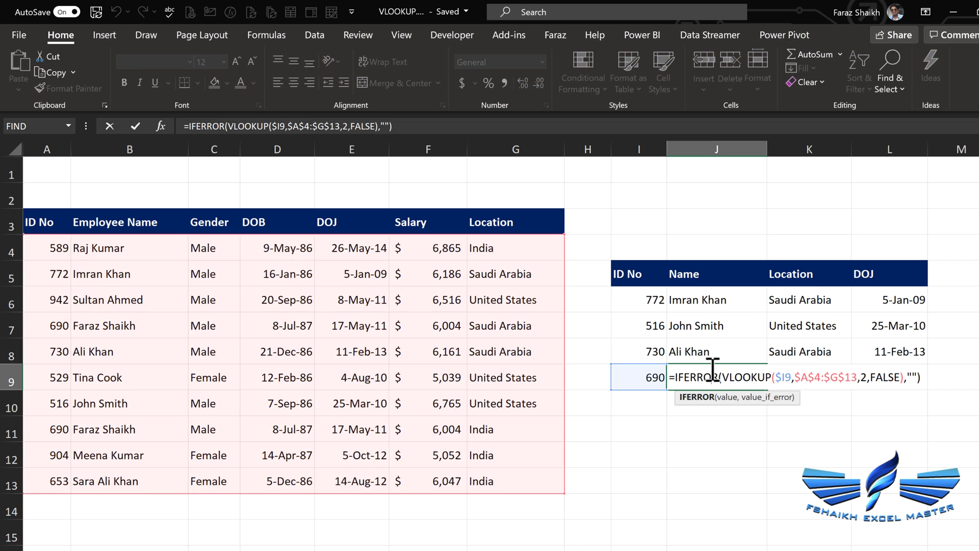
pyautogui.click(784, 378)
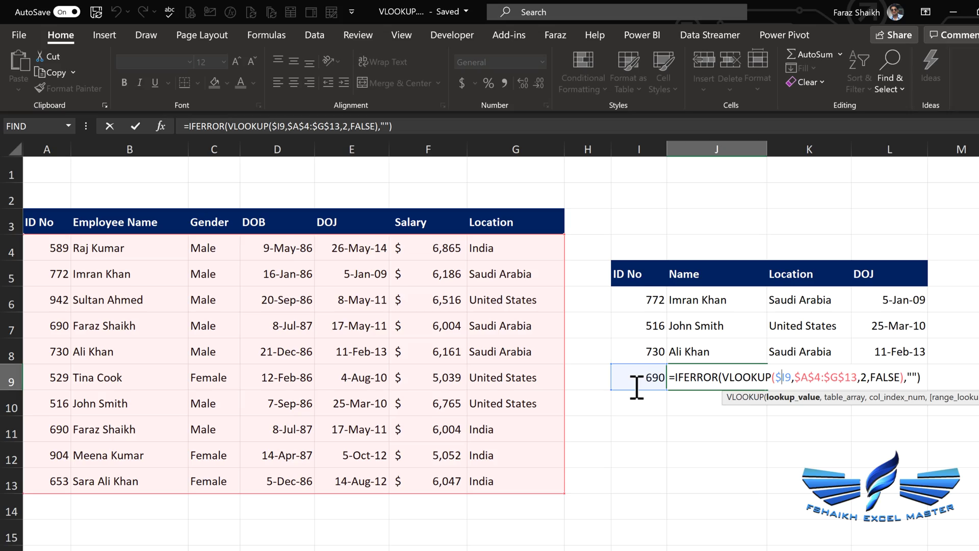
pyautogui.press('Return')
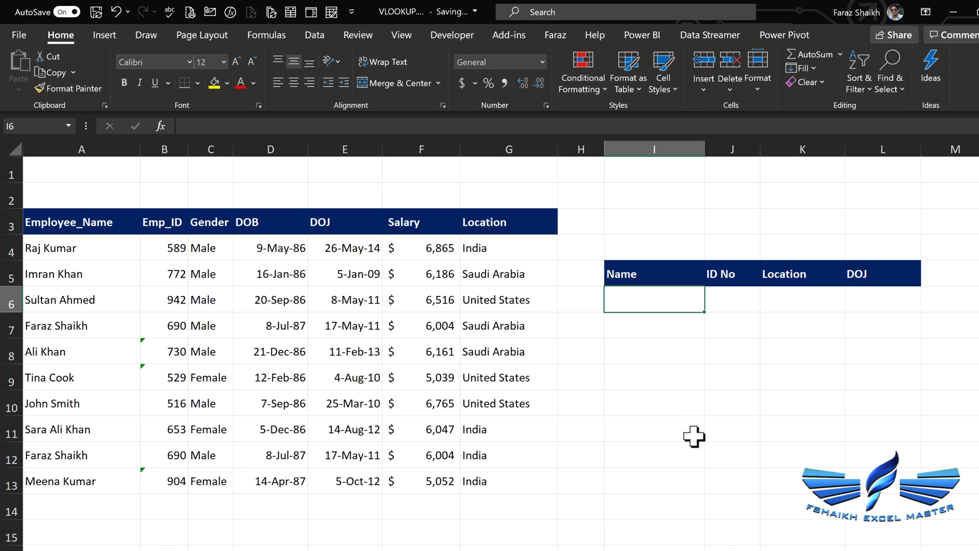
# - Enter three employee names in the side table's Name column
pyautogui.write('Tina Cook')
pyautogui.press('Return')
pyautogui.write('Fara')
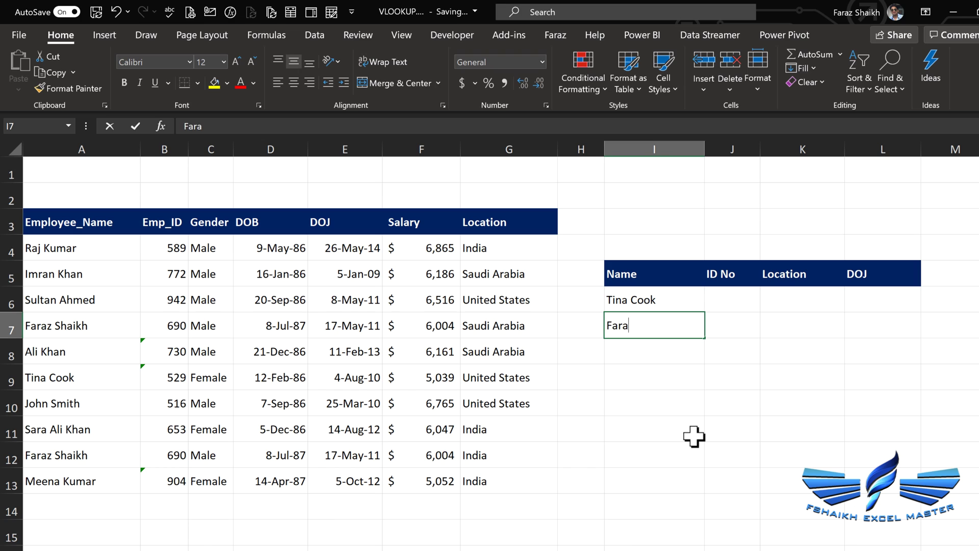
pyautogui.write('z Shaikh')
pyautogui.press('Return')
pyautogui.write('Ali Khan')
pyautogui.press('Return')
pyautogui.press('Up')
pyautogui.press('Up')
pyautogui.press('Up')
pyautogui.press('Right')
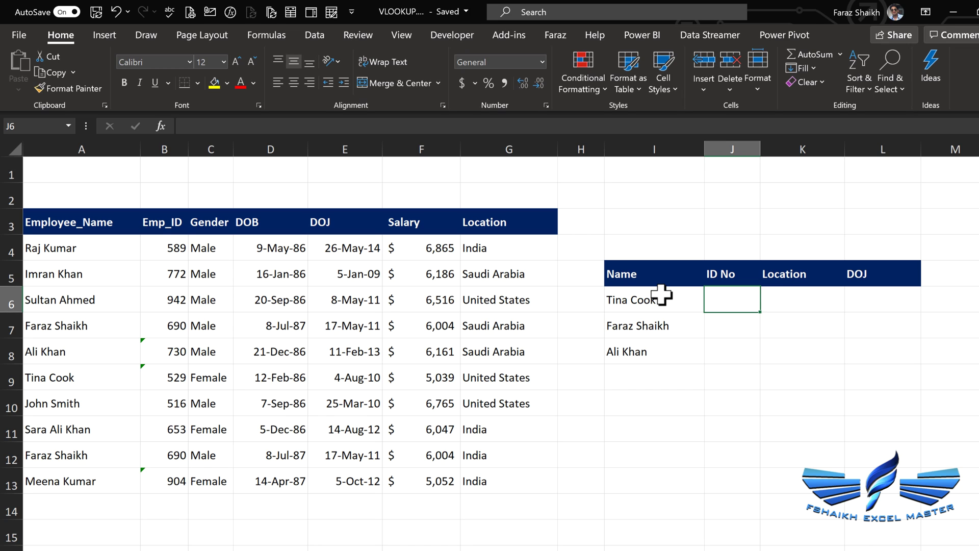
# - Enter =VLOOKUP(I6,$A$4:$G$13,2,FALSE) in J6 to return ID 529
pyautogui.write('=vli')
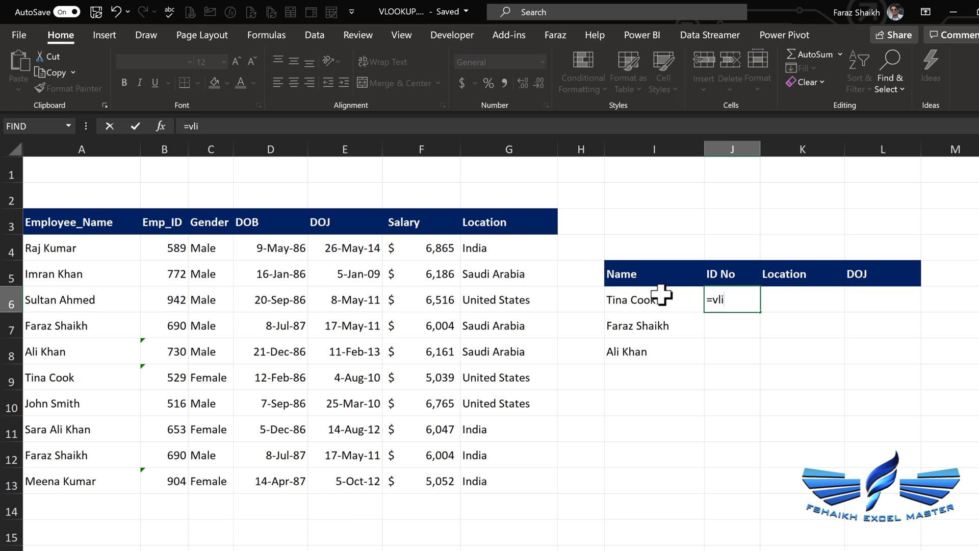
pyautogui.press('Tab')
pyautogui.click(662, 295)
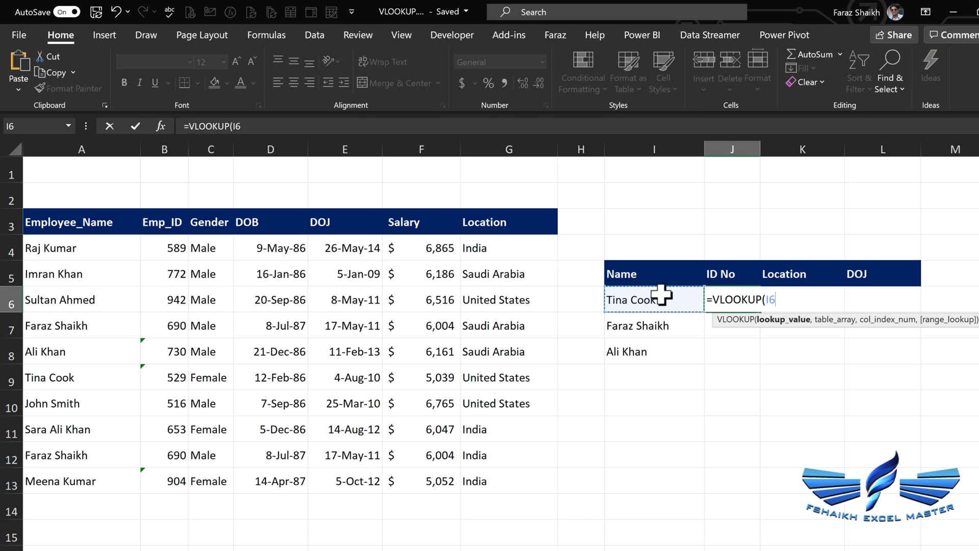
pyautogui.write(',')
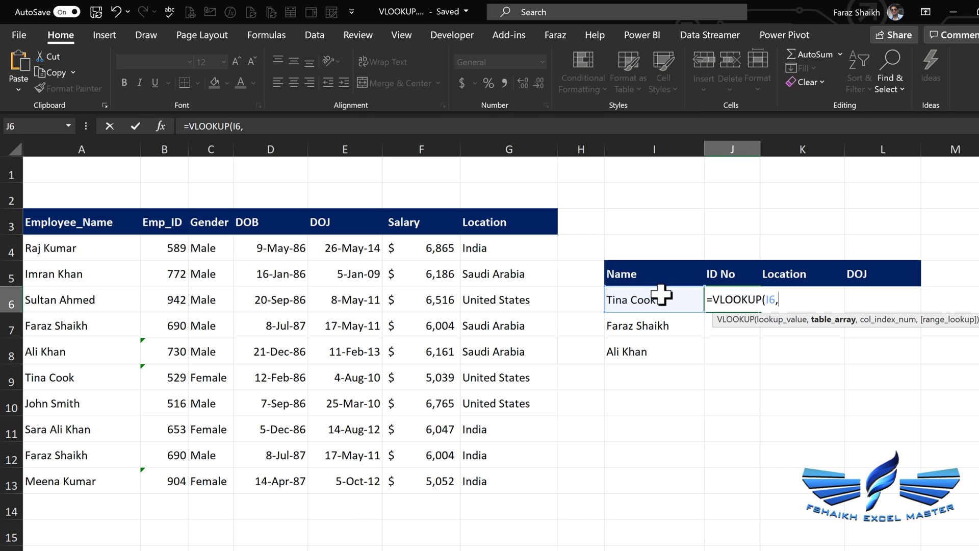
pyautogui.moveTo(97, 254); pyautogui.dragTo(500, 479)
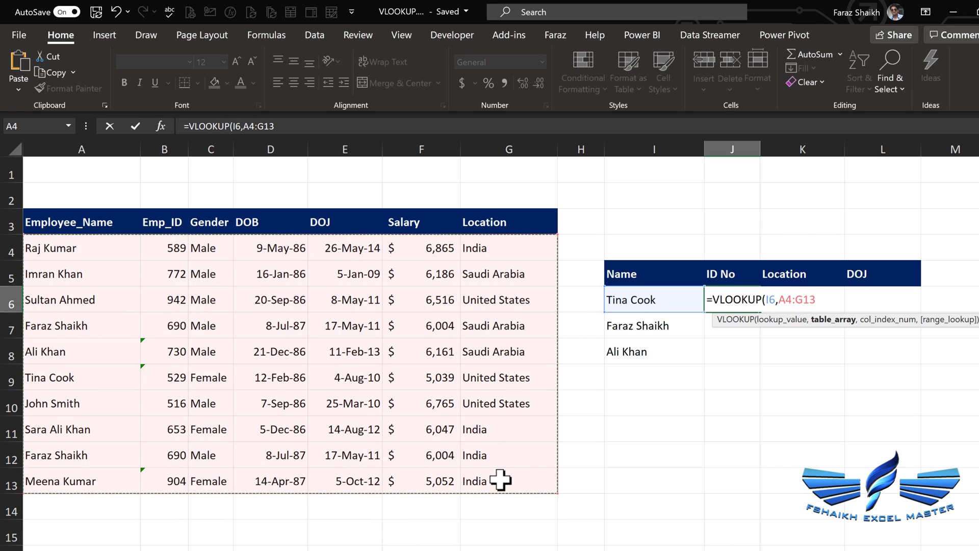
pyautogui.press('F4')
pyautogui.write(',')
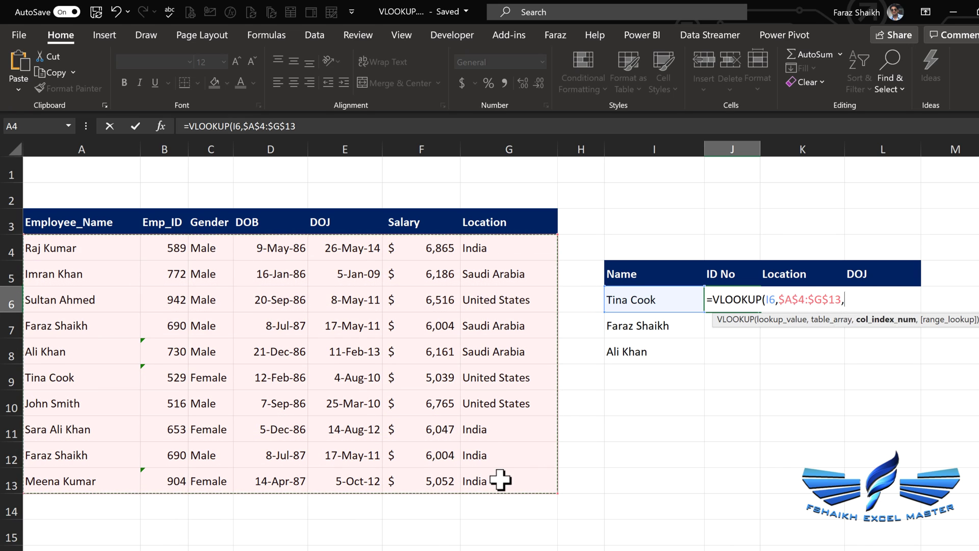
pyautogui.write('2')
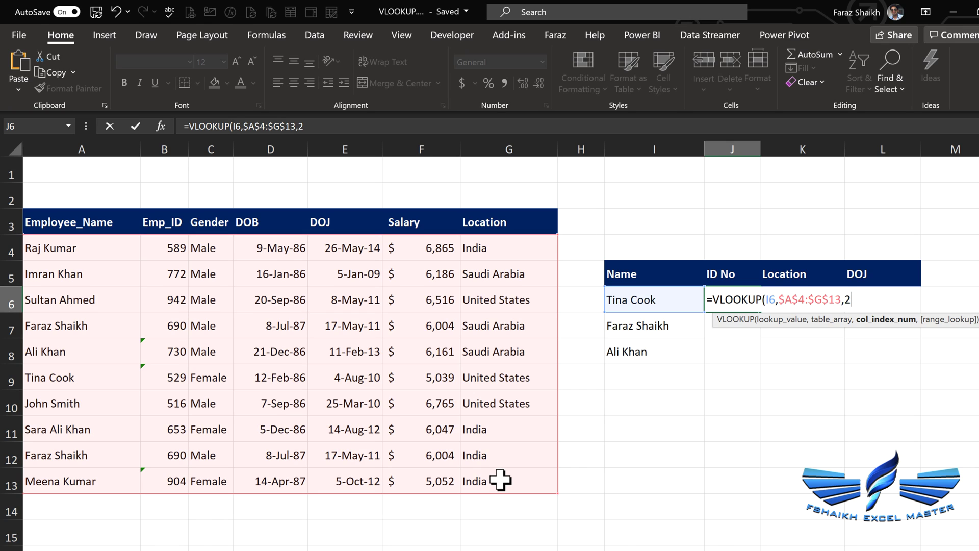
pyautogui.write(',')
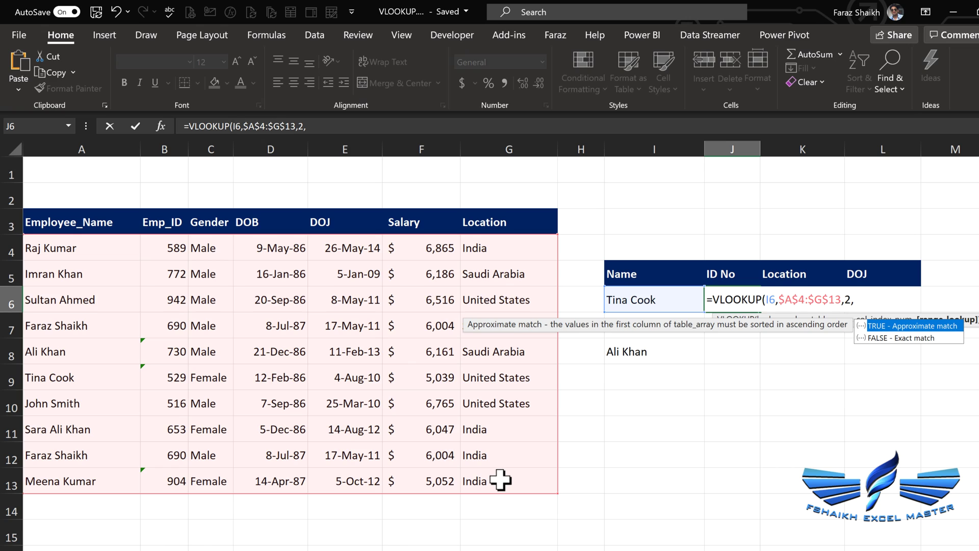
pyautogui.write('FALSE')
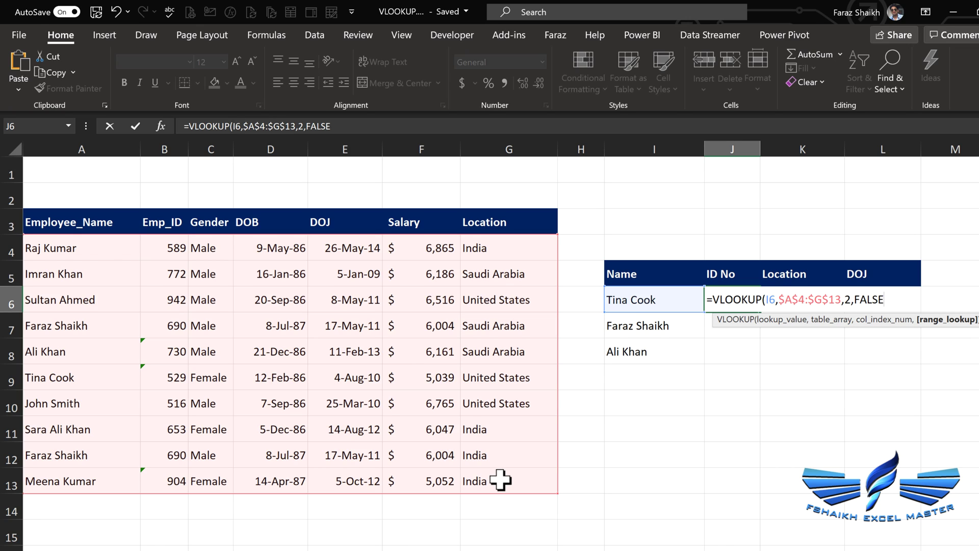
pyautogui.write(')')
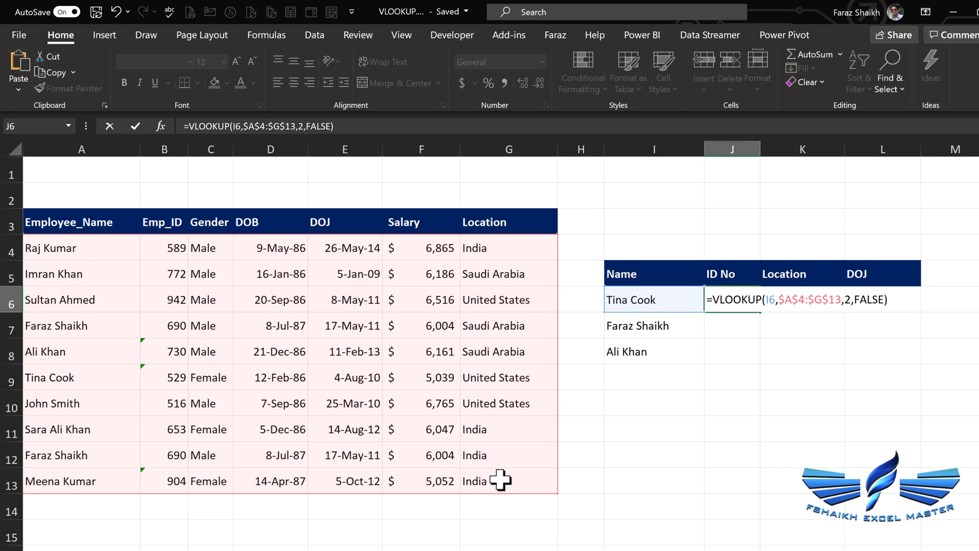
pyautogui.press('Return')
# - Copy the lookup formula into K6 with column index 7 for Location
pyautogui.press('Up')
pyautogui.press('F2')
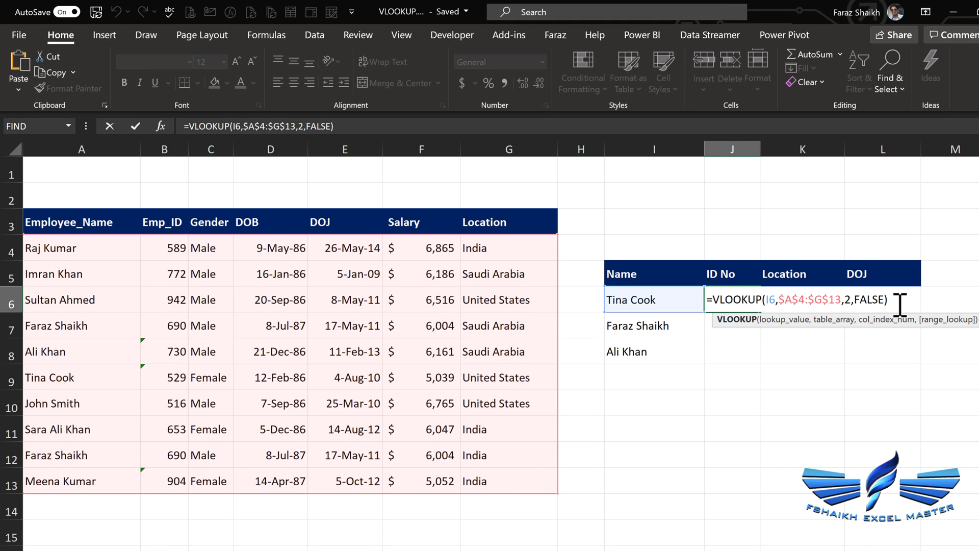
pyautogui.moveTo(900, 305); pyautogui.dragTo(699, 306)
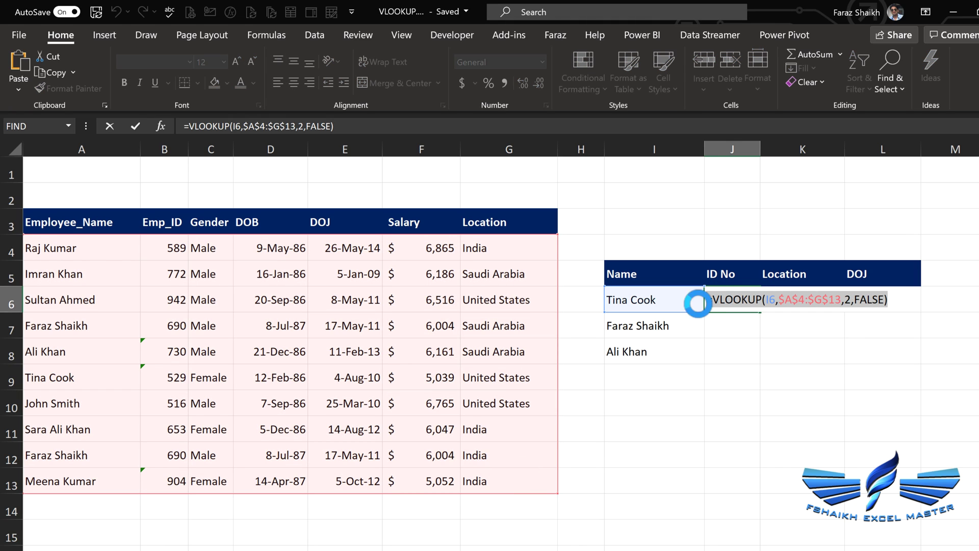
pyautogui.hotkey('ctrl', 'c')
pyautogui.press('Escape')
pyautogui.click(824, 299)
pyautogui.doubleClick(827, 299)
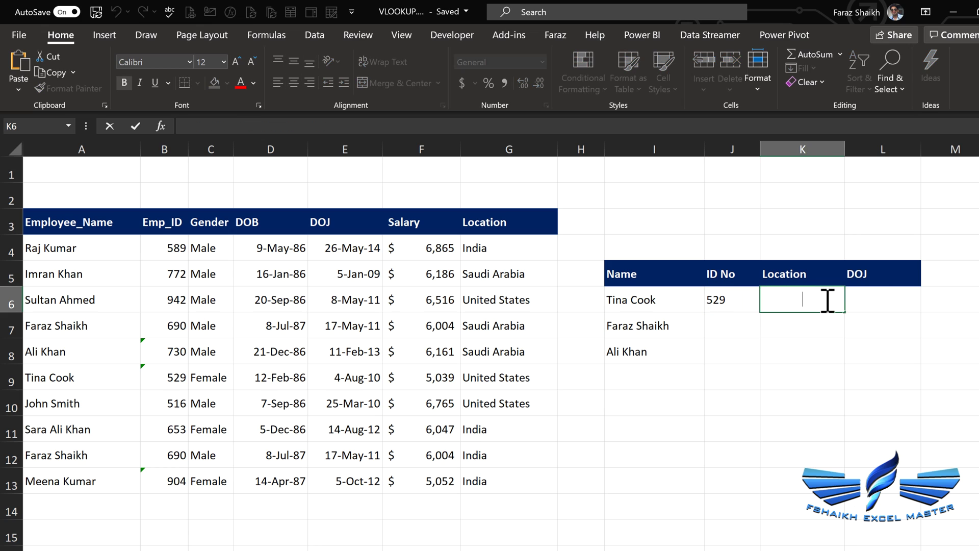
pyautogui.hotkey('ctrl', 'v')
pyautogui.click(853, 299)
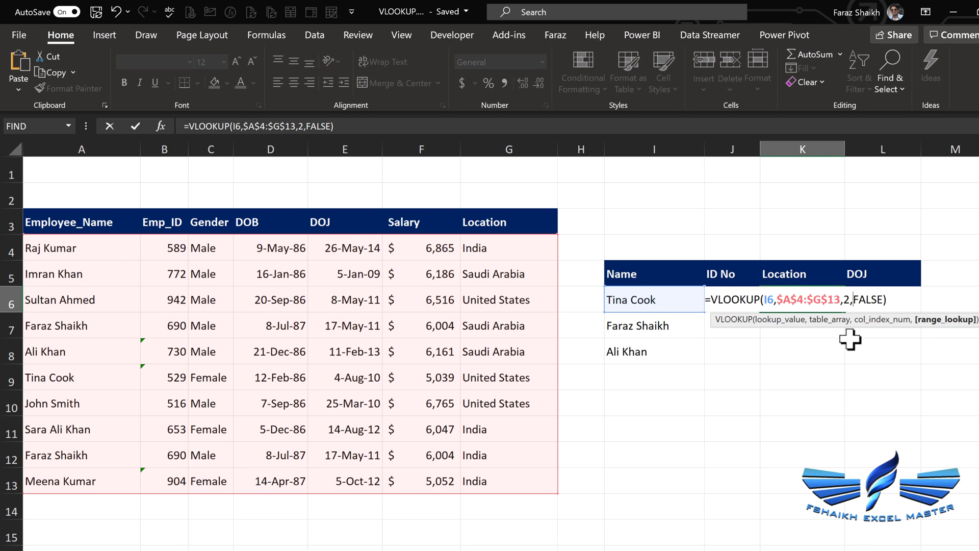
pyautogui.press('BackSpace')
pyautogui.write('7')
pyautogui.press('Return')
# - Add the lookup formula to L6 for DOJ and format it as a date
pyautogui.click(884, 278)
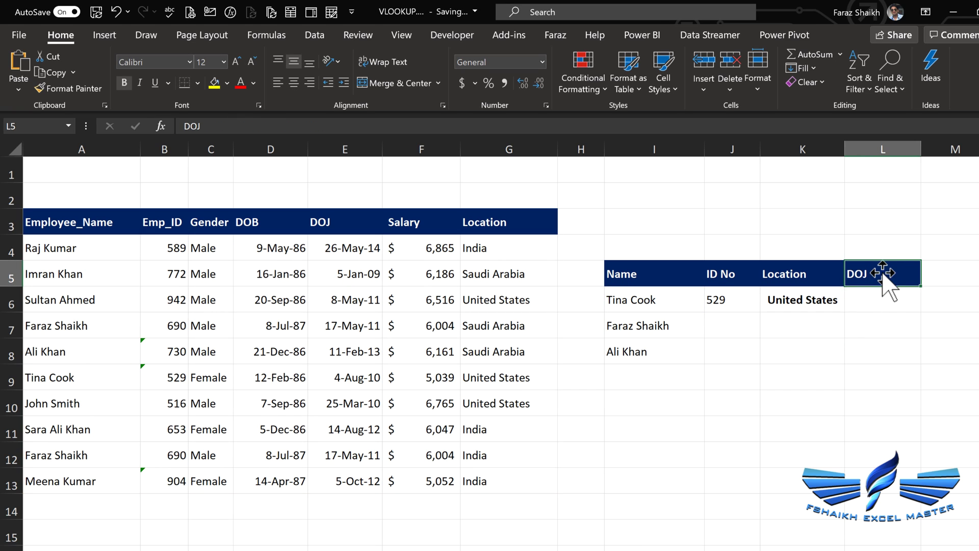
pyautogui.doubleClick(882, 294)
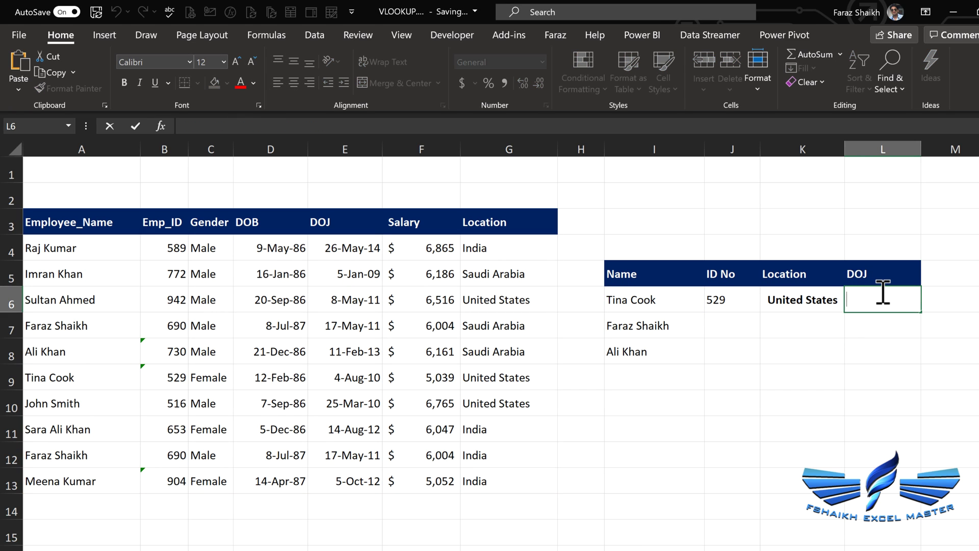
pyautogui.hotkey('ctrl', 'v')
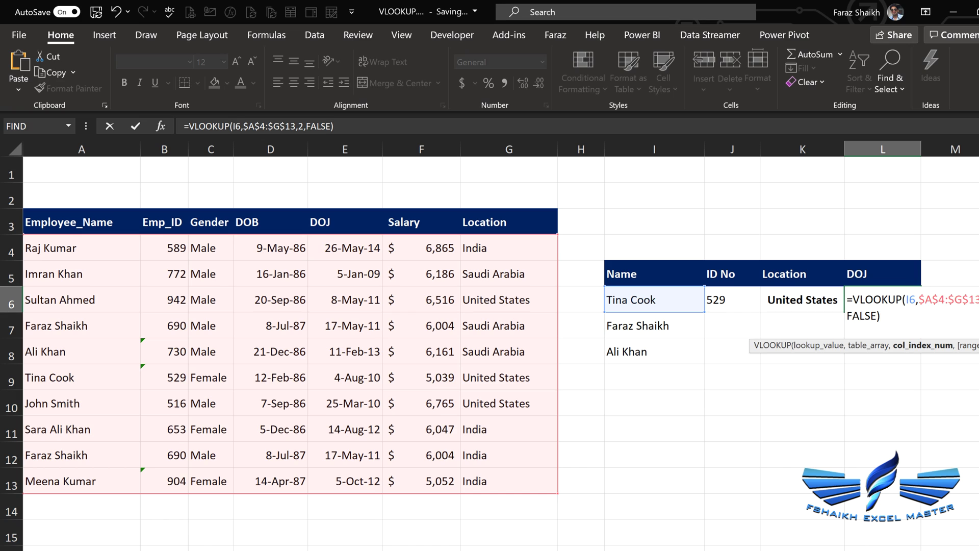
pyautogui.hotkey('ctrl', 'Return')
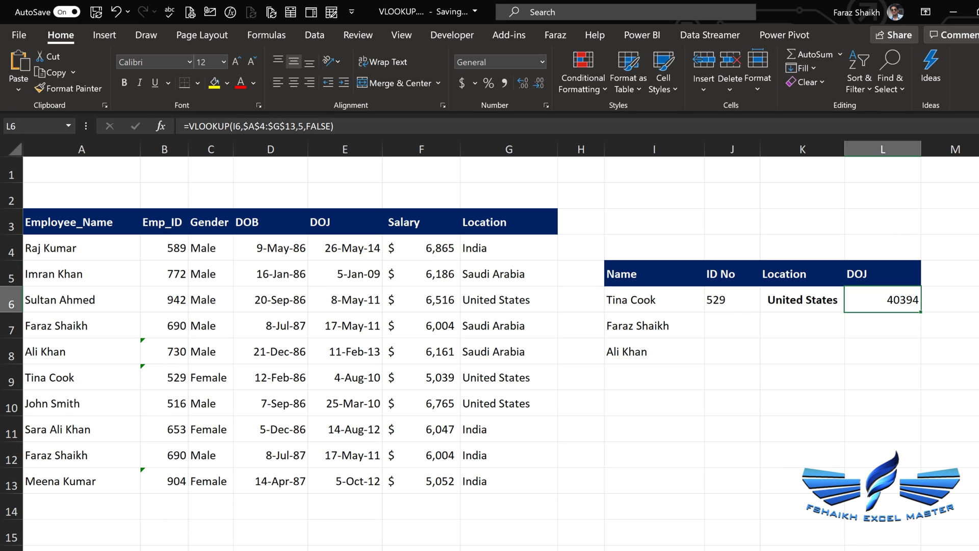
pyautogui.hotkey('ctrl', 'shift', '3')
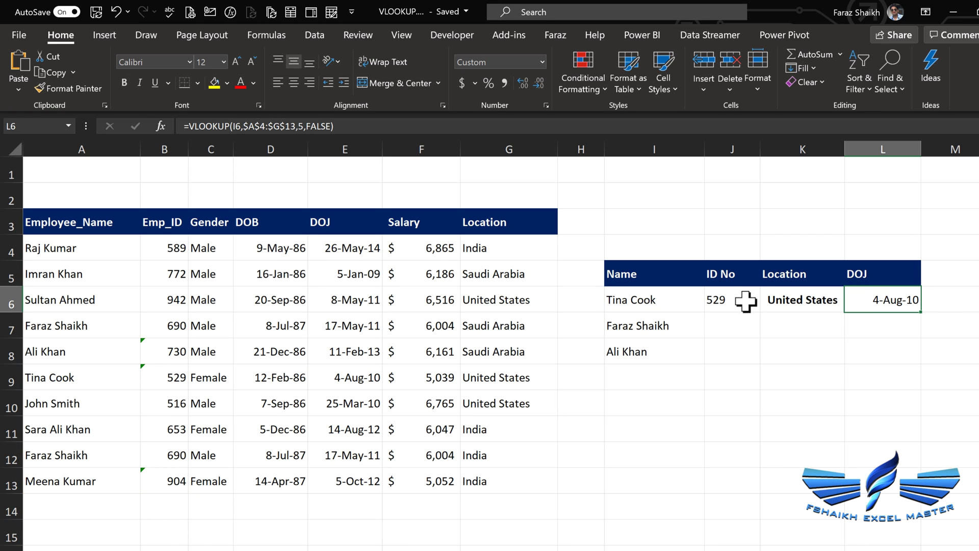
# - Fill the J6:L6 lookups down to row 8 and inspect the resulting #N/A values
pyautogui.moveTo(745, 301); pyautogui.dragTo(913, 371)
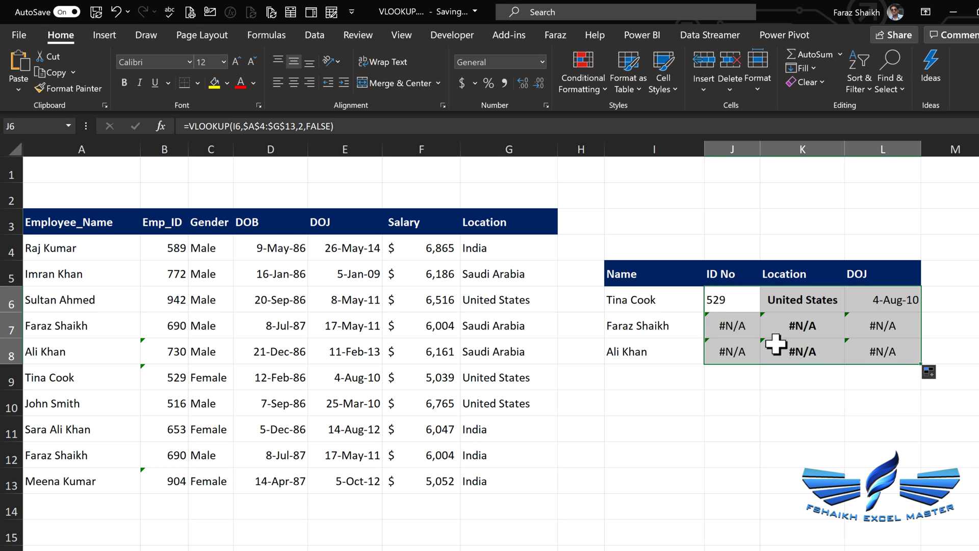
pyautogui.click(728, 328)
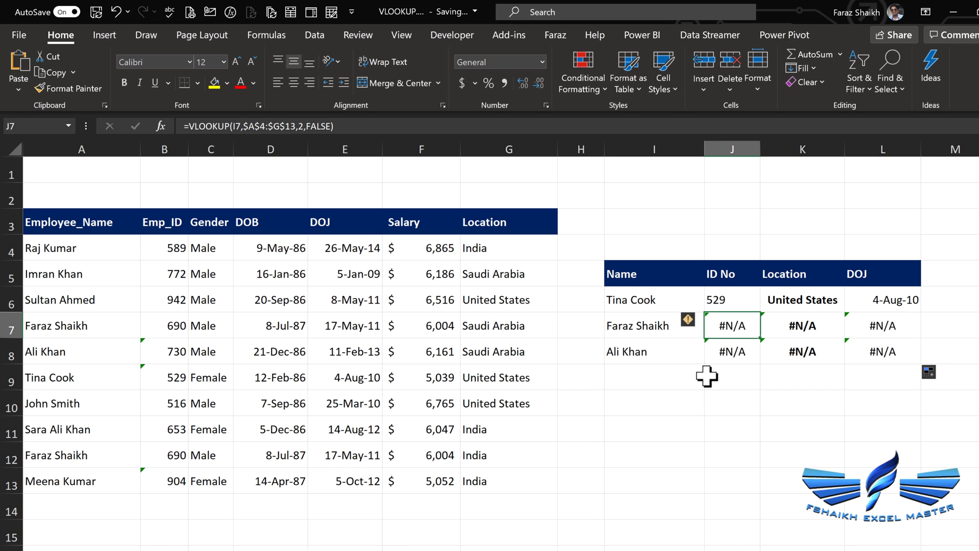
pyautogui.click(666, 330)
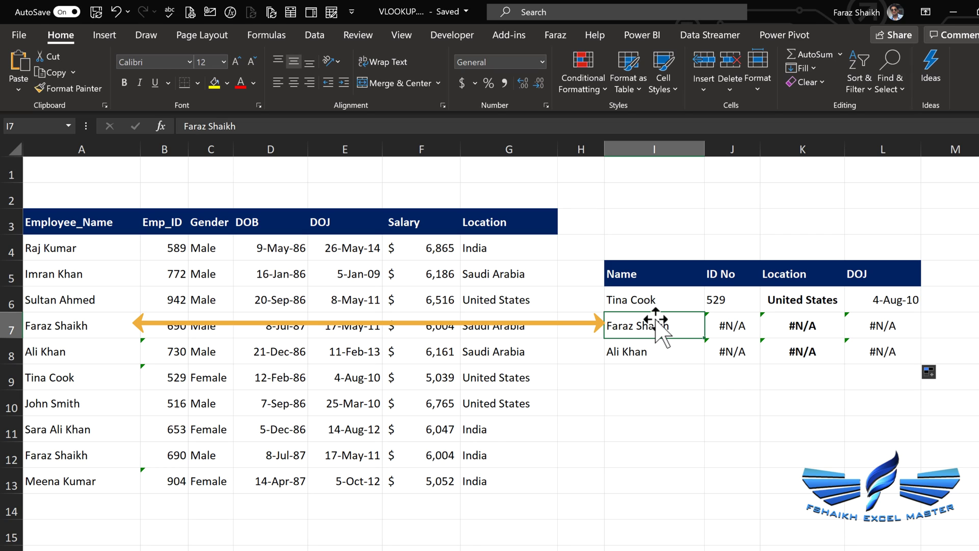
pyautogui.press('Down')
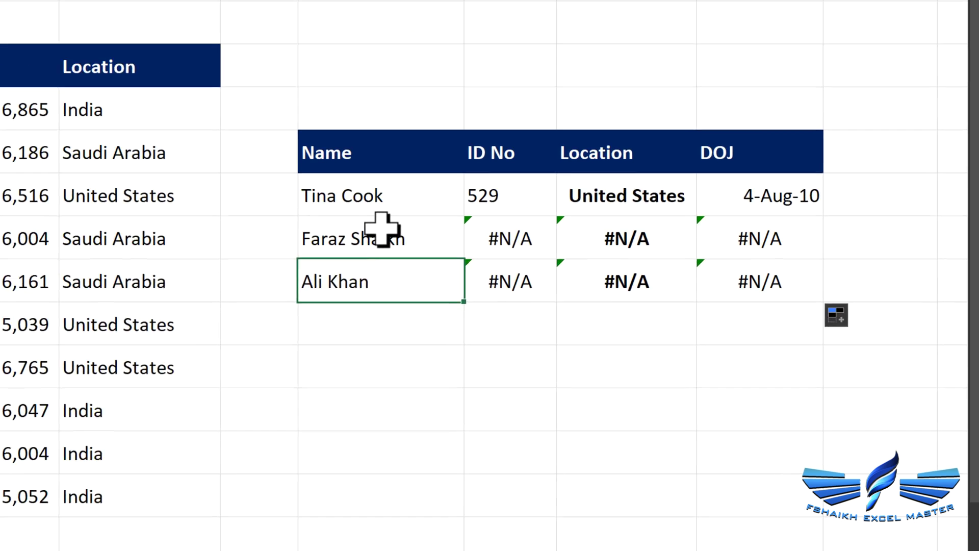
# - Wrap the second row's lookup value in TRIM, column-locked, so it returns 690
pyautogui.click(338, 211)
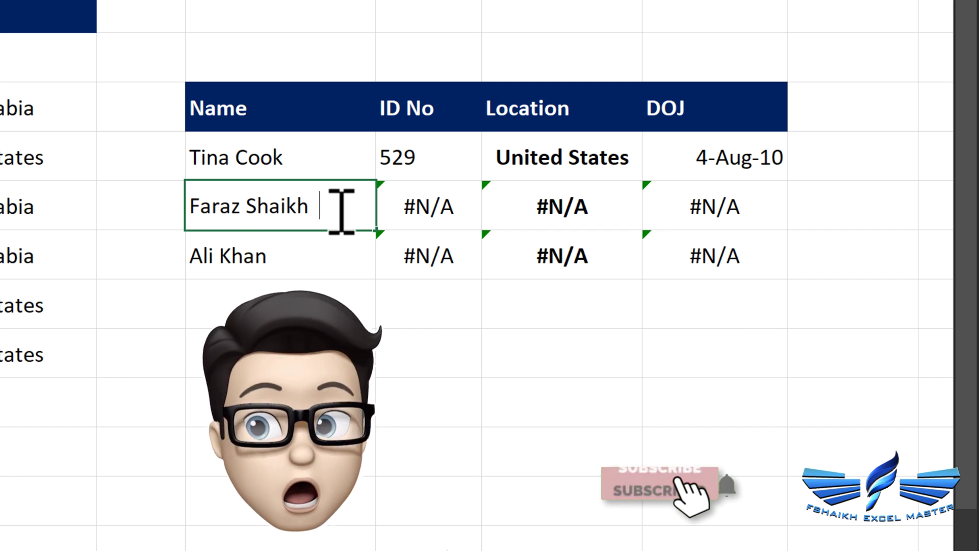
pyautogui.press('Return')
pyautogui.doubleClick(423, 207)
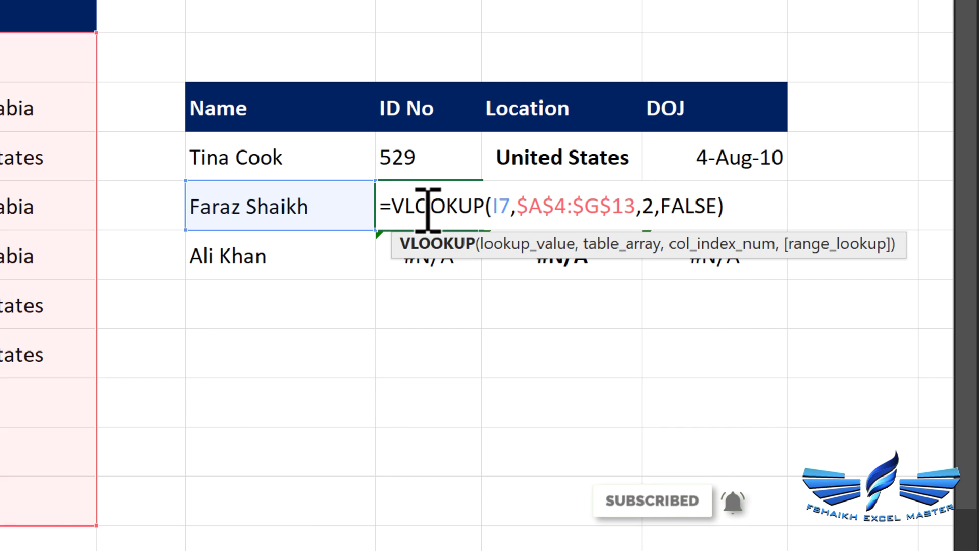
pyautogui.click(491, 206)
pyautogui.write('trim')
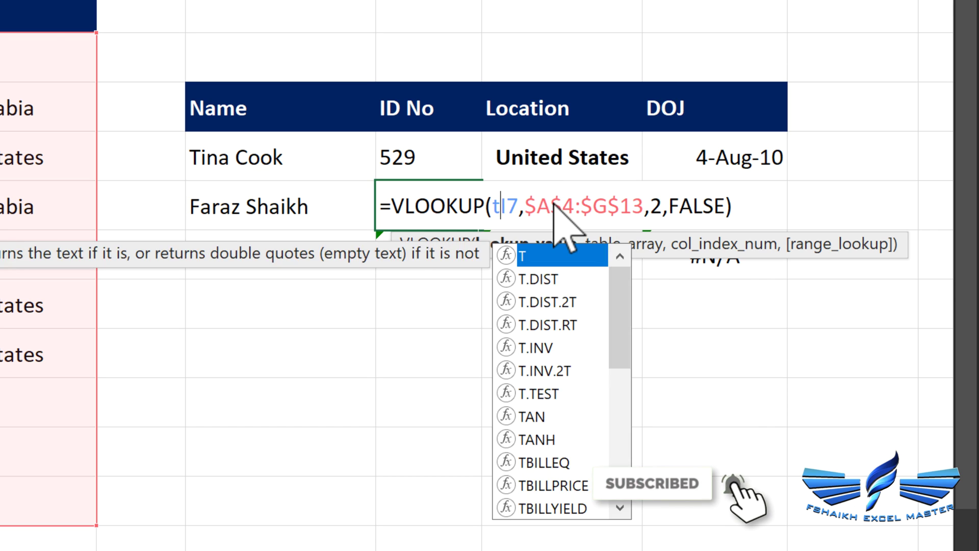
pyautogui.press('Tab')
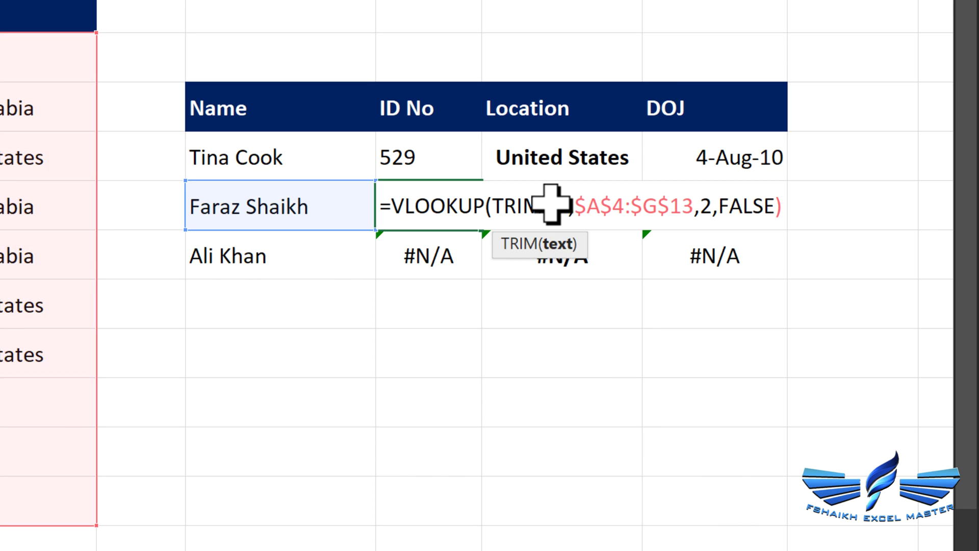
pyautogui.write(')')
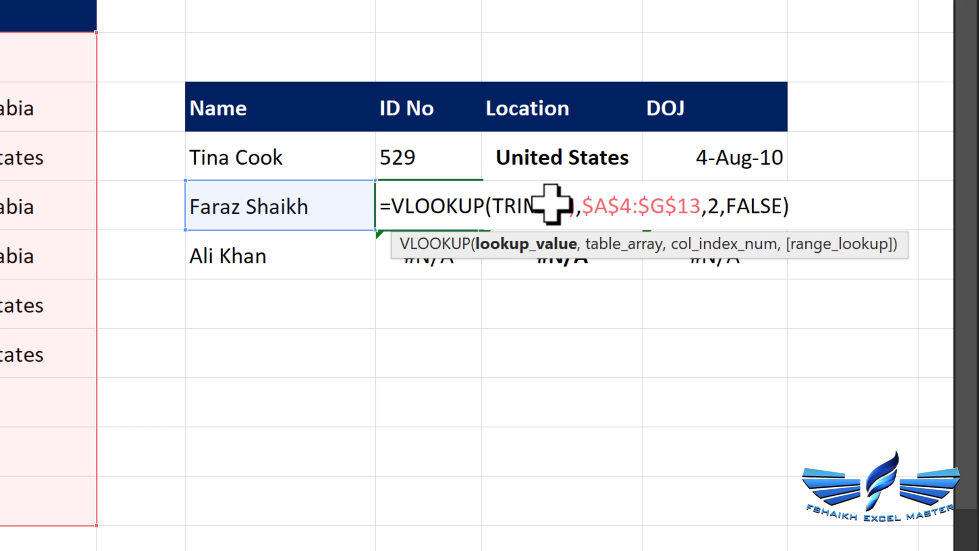
pyautogui.click(556, 206)
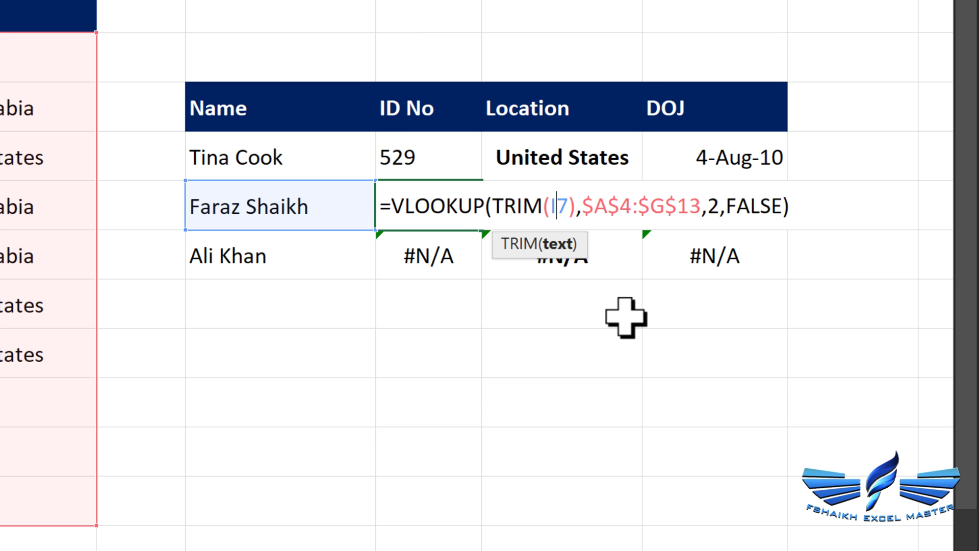
pyautogui.press('F4')
pyautogui.press('F4')
pyautogui.press('F4')
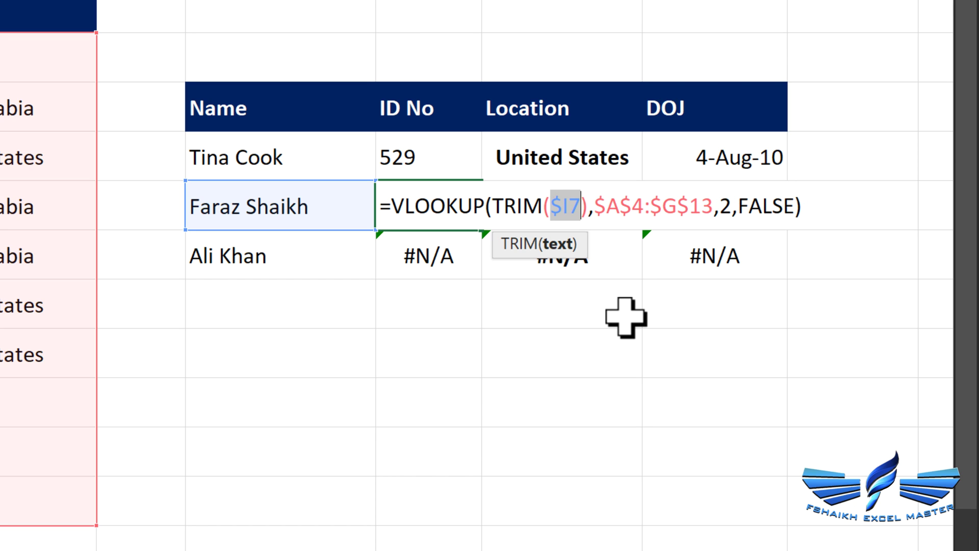
pyautogui.press('Return')
# - Recheck the trimmed ID No formula and move down to the third row
pyautogui.press('Up')
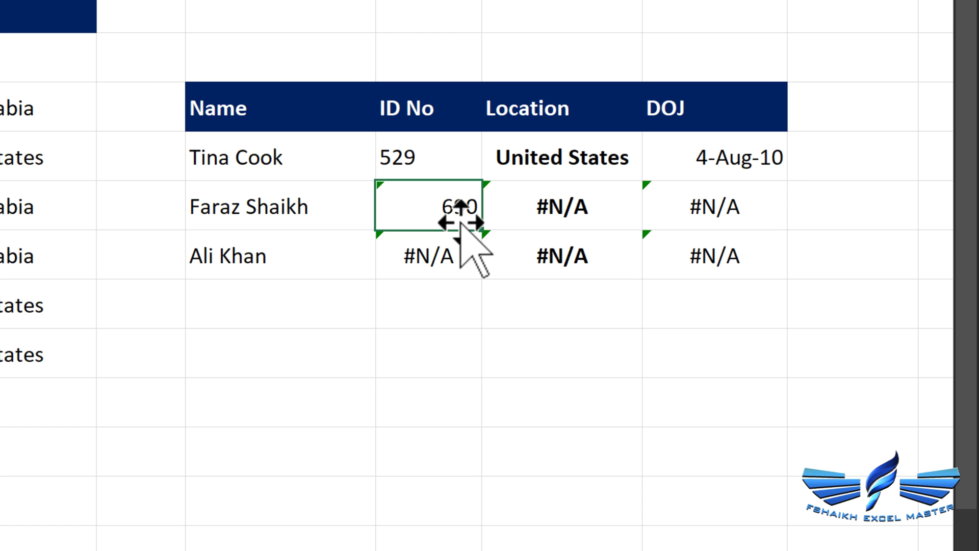
pyautogui.doubleClick(428, 208)
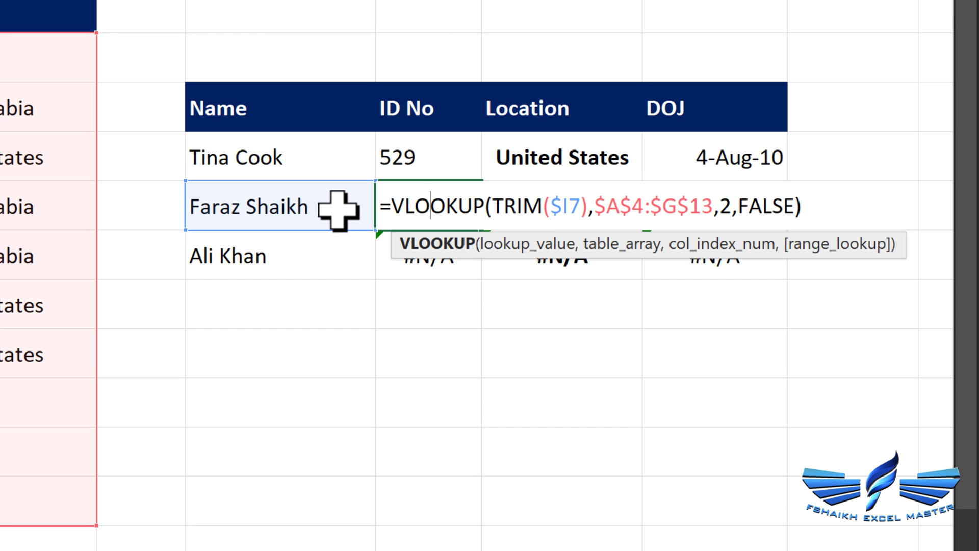
pyautogui.click(342, 255)
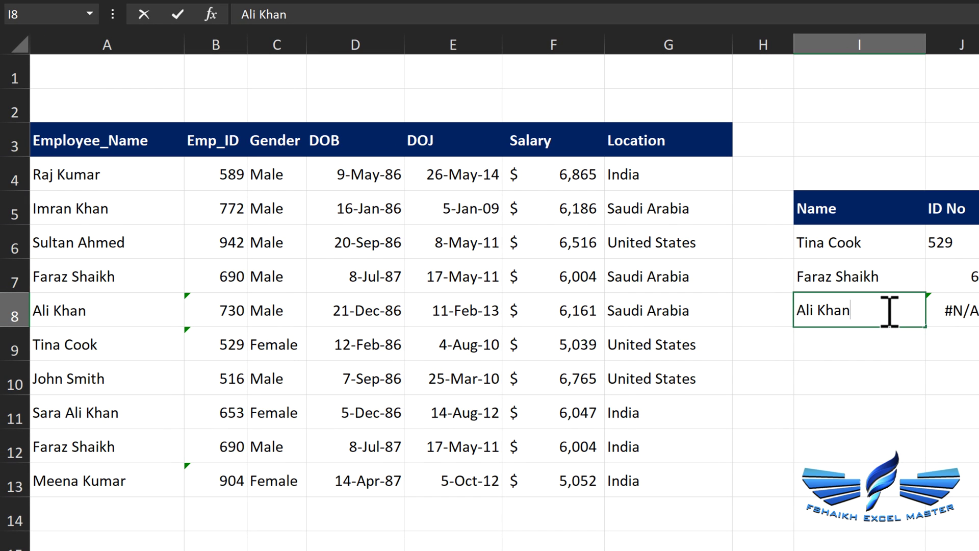
pyautogui.press('Down')
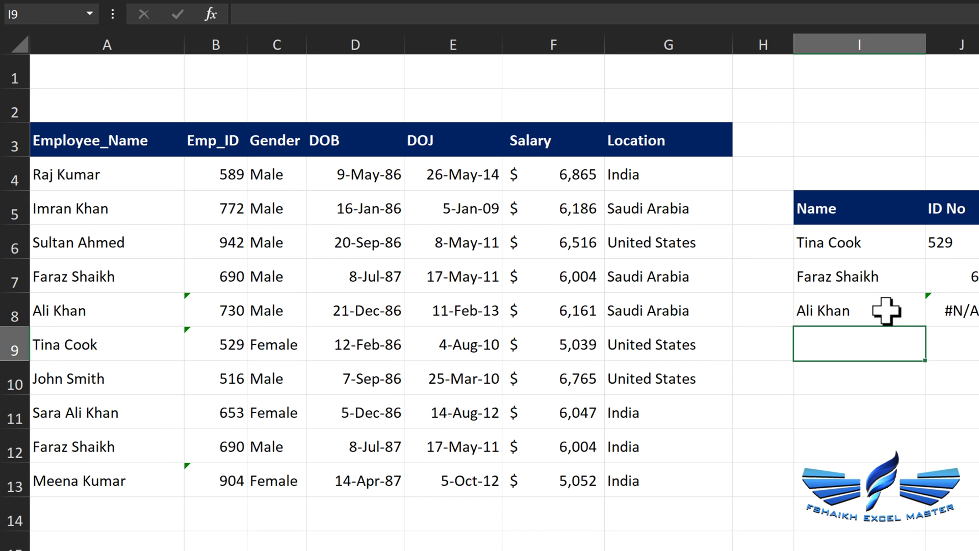
# - Inspect the matching employee name in A8 for stray text
pyautogui.click(137, 319)
pyautogui.doubleClick(138, 319)
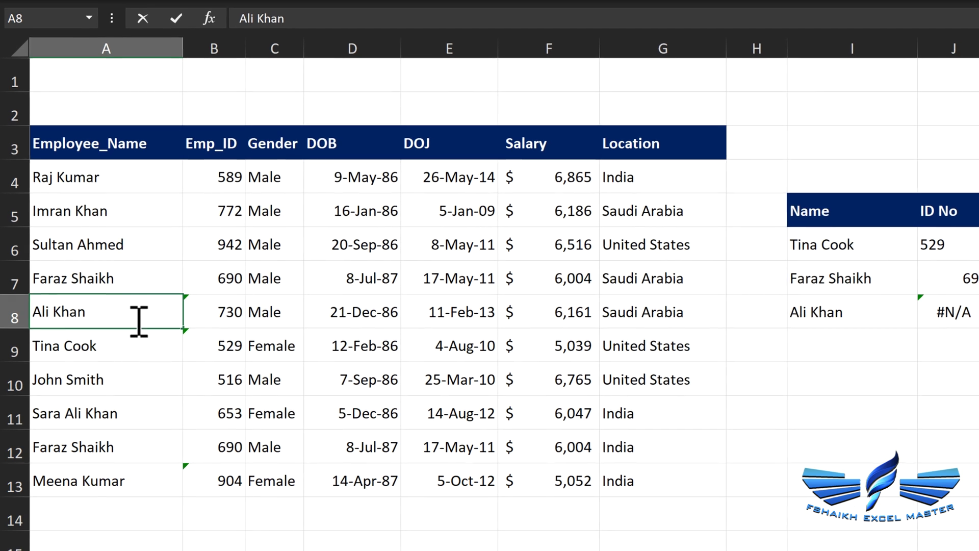
pyautogui.press('Return')
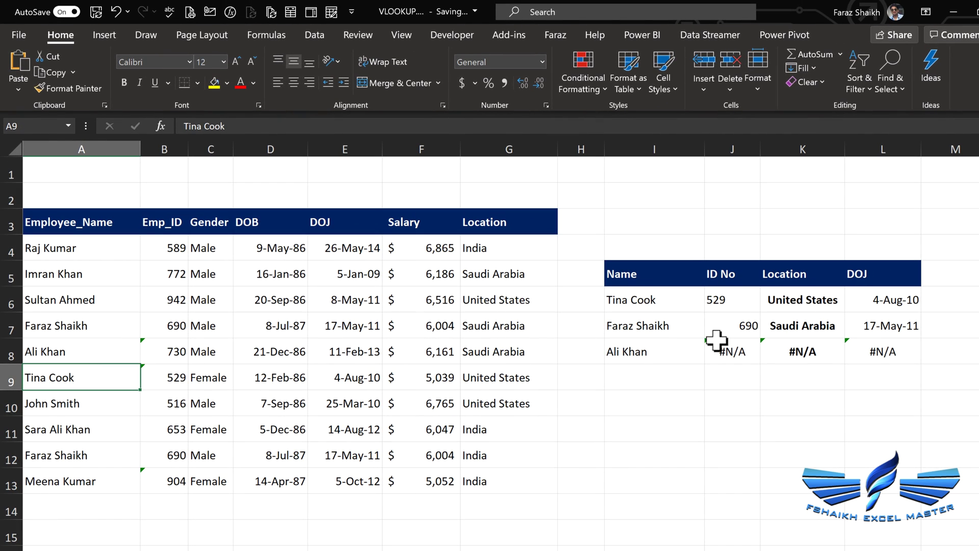
# - Change J8 to =VLOOKUP(I8,TRIM($A$4:$G$13),2,FALSE) so it returns 730
pyautogui.click(716, 347)
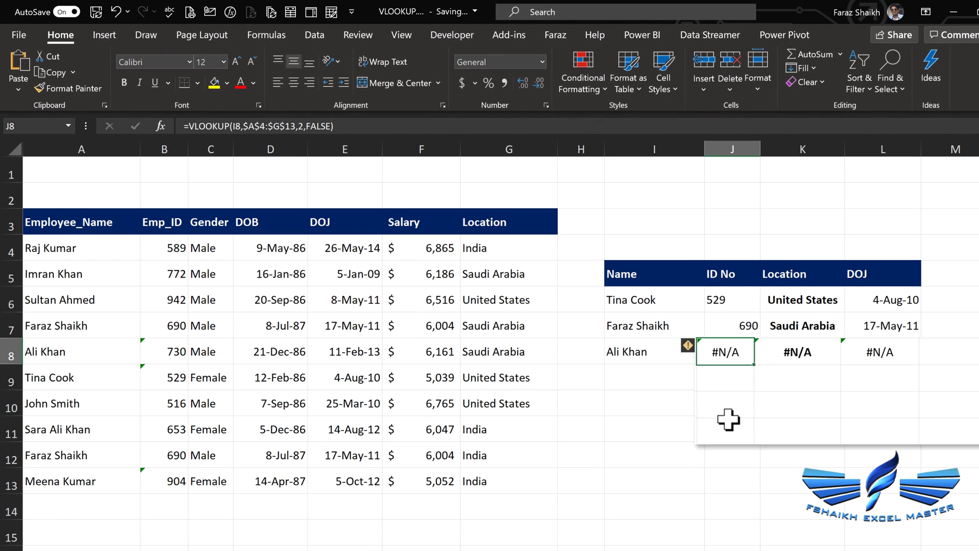
pyautogui.doubleClick(210, 382)
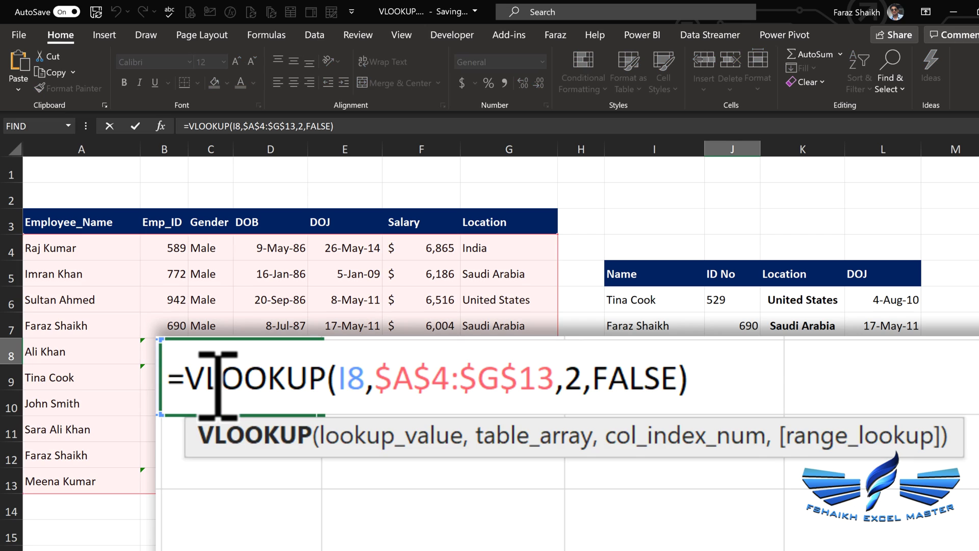
pyautogui.click(376, 380)
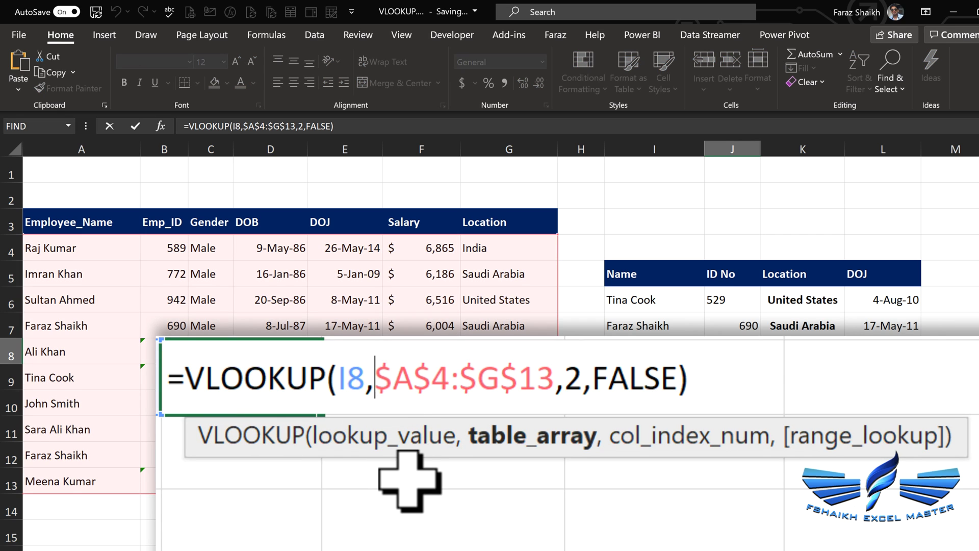
pyautogui.write('trim')
pyautogui.press('Tab')
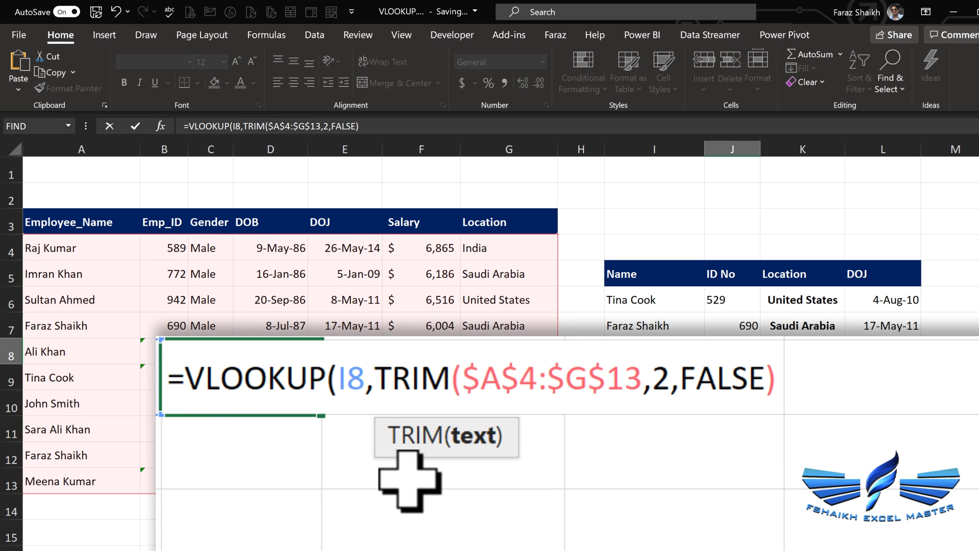
pyautogui.click(643, 379)
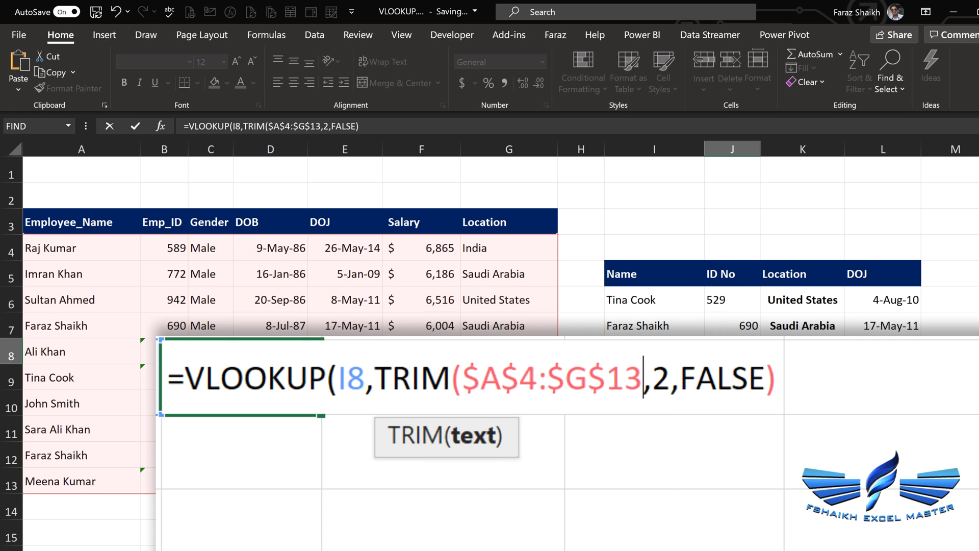
pyautogui.write(')')
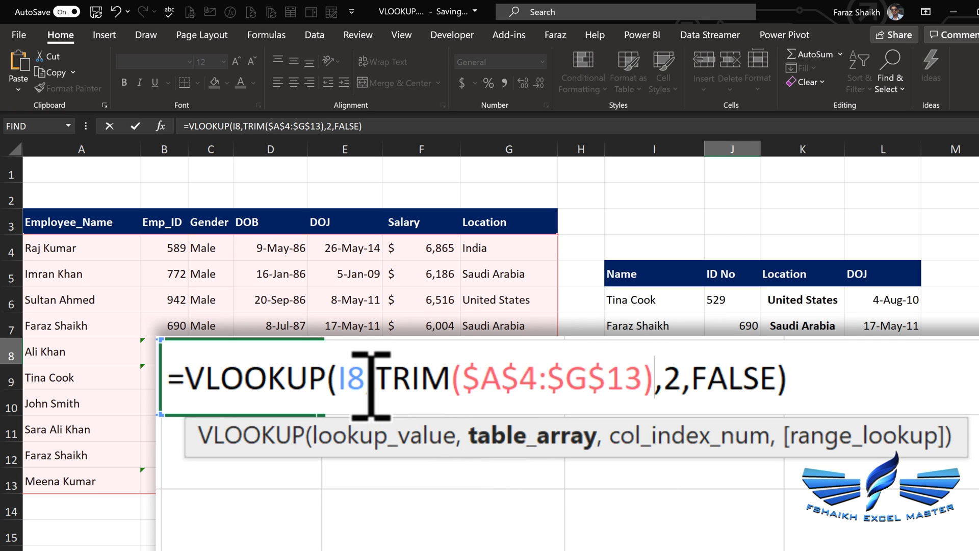
pyautogui.click(371, 380)
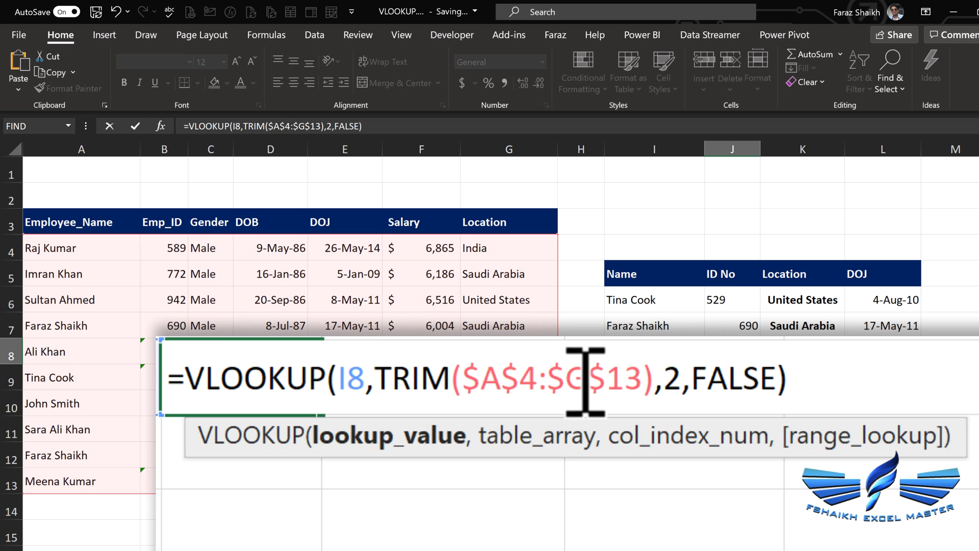
pyautogui.press('Return')
pyautogui.click(742, 351)
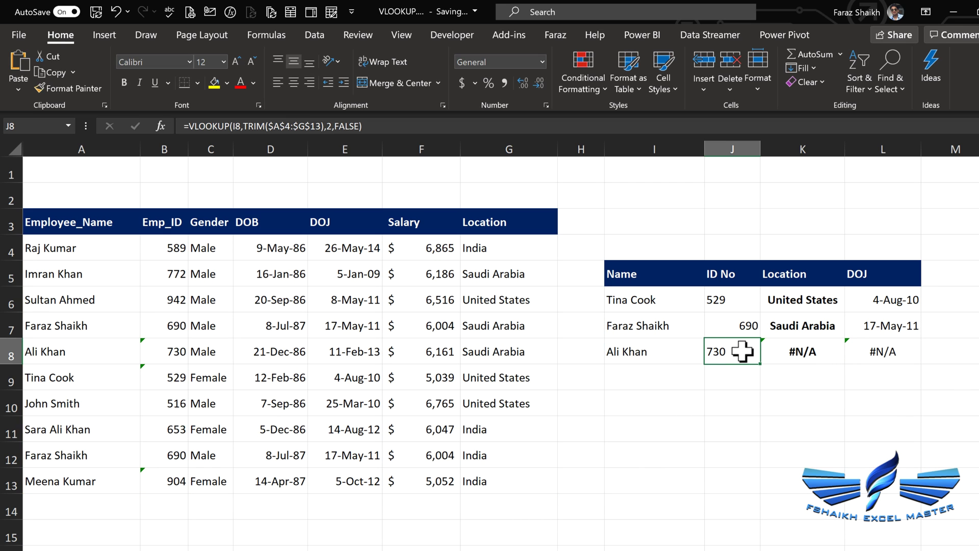
# - Recommit K8 for Saudi Arabia and wrap L8's lookup in VALUE to show 11-Feb-13
pyautogui.doubleClick(791, 351)
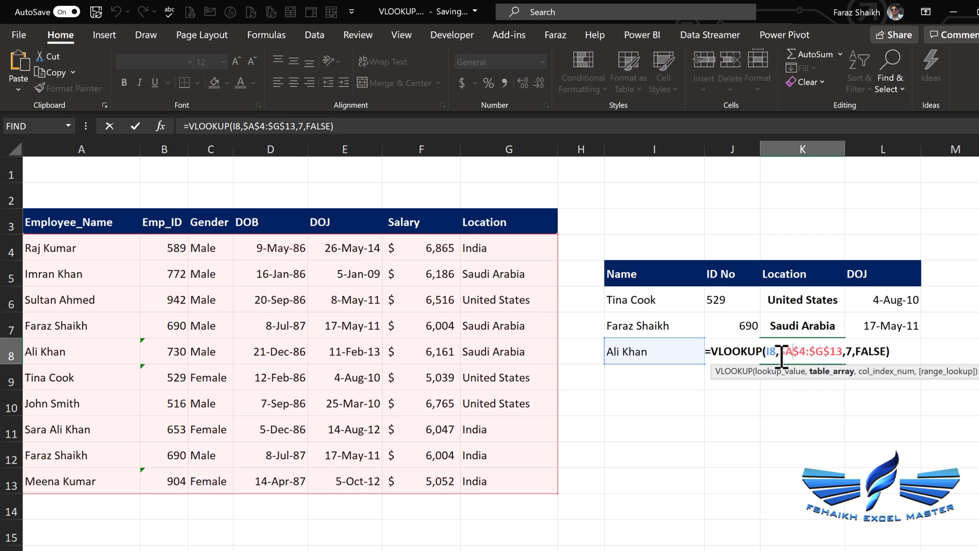
pyautogui.click(871, 350)
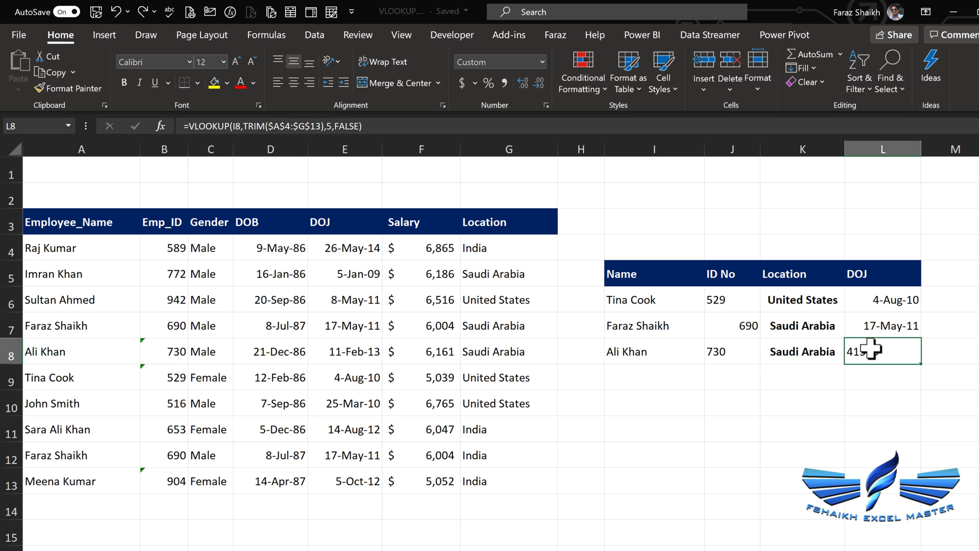
pyautogui.doubleClick(871, 350)
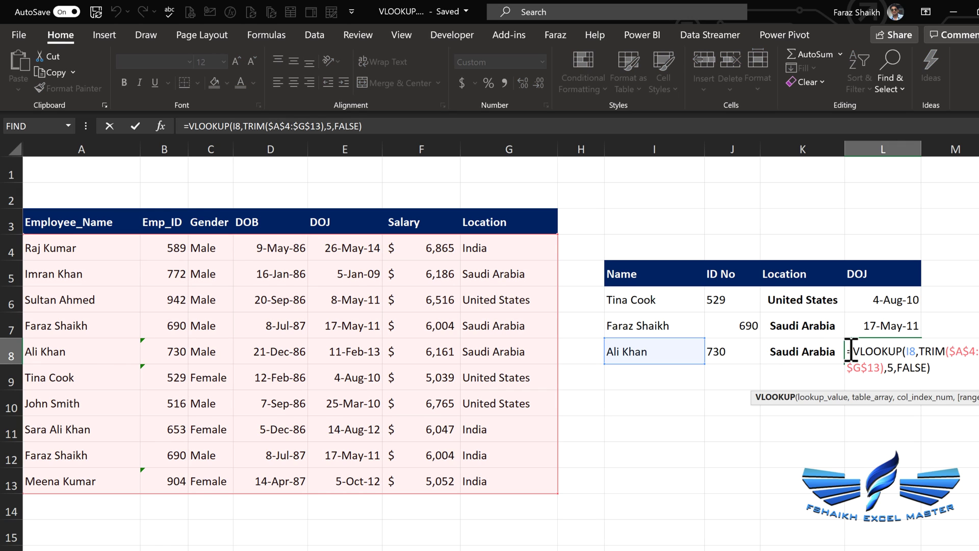
pyautogui.write('value')
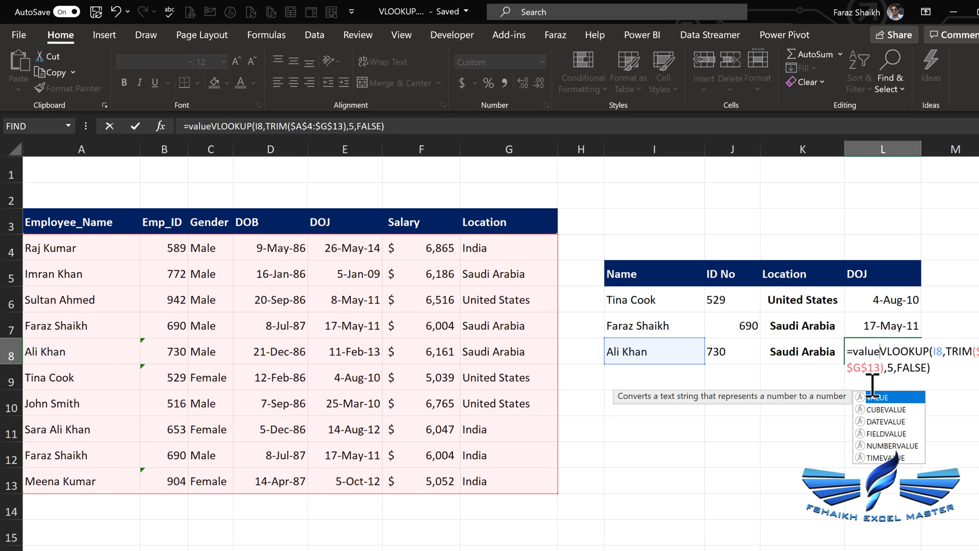
pyautogui.press('Tab')
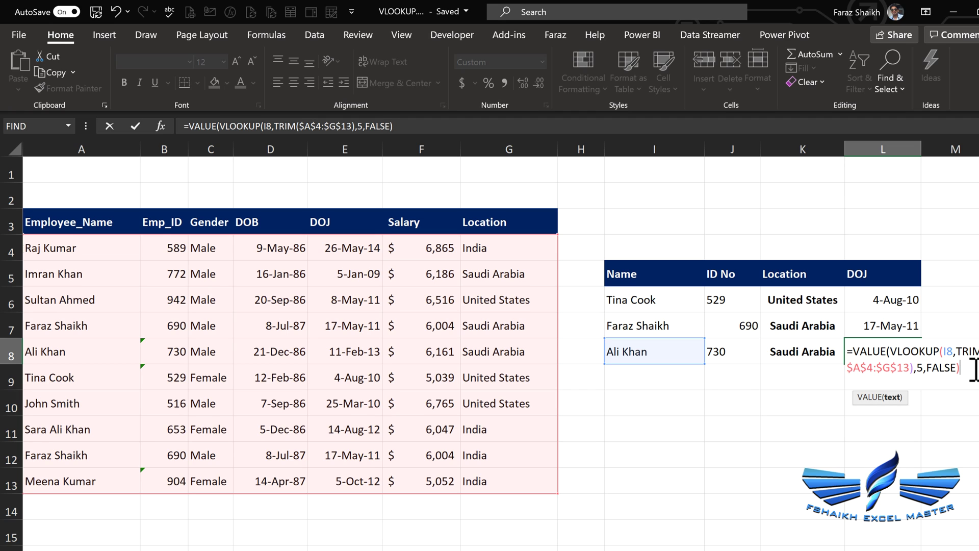
pyautogui.write(')')
pyautogui.press('Return')
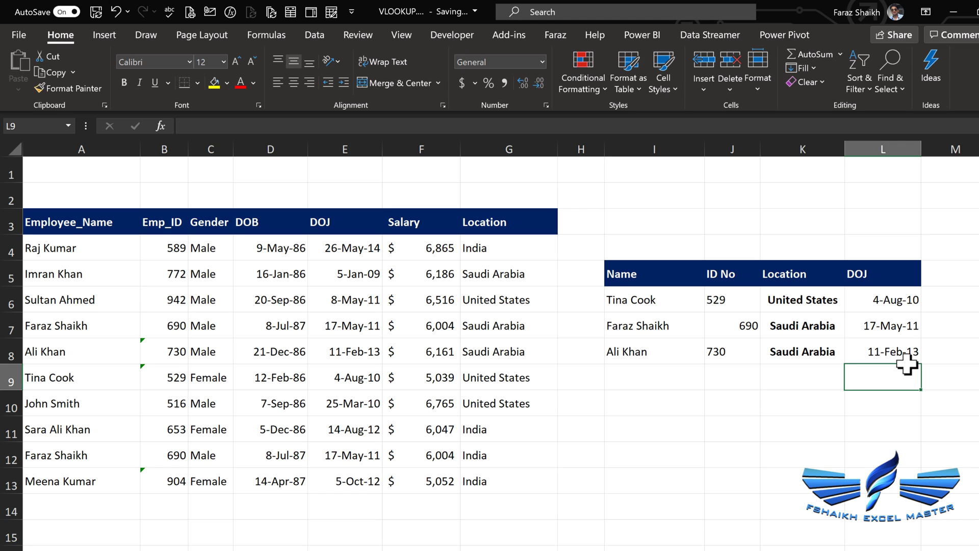
pyautogui.press('Up')
pyautogui.press('Left')
pyautogui.press('Left')
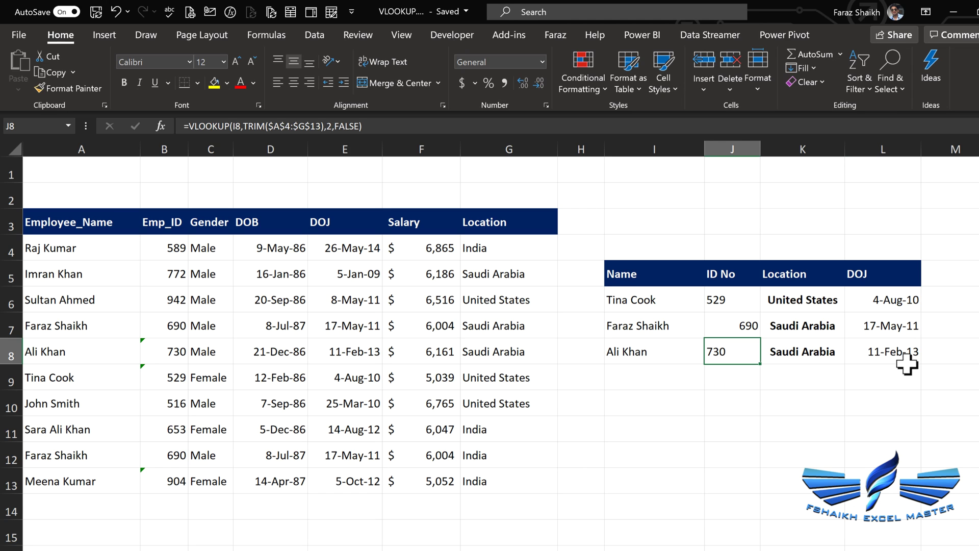
# - Add row 14: new employee, ID 889, Male, born 4-4-87, copied DOJ and salary, Bahrain
pyautogui.click(78, 507)
pyautogui.write('Ali Ahmed')
pyautogui.press('Tab')
pyautogui.write('889')
pyautogui.press('Tab')
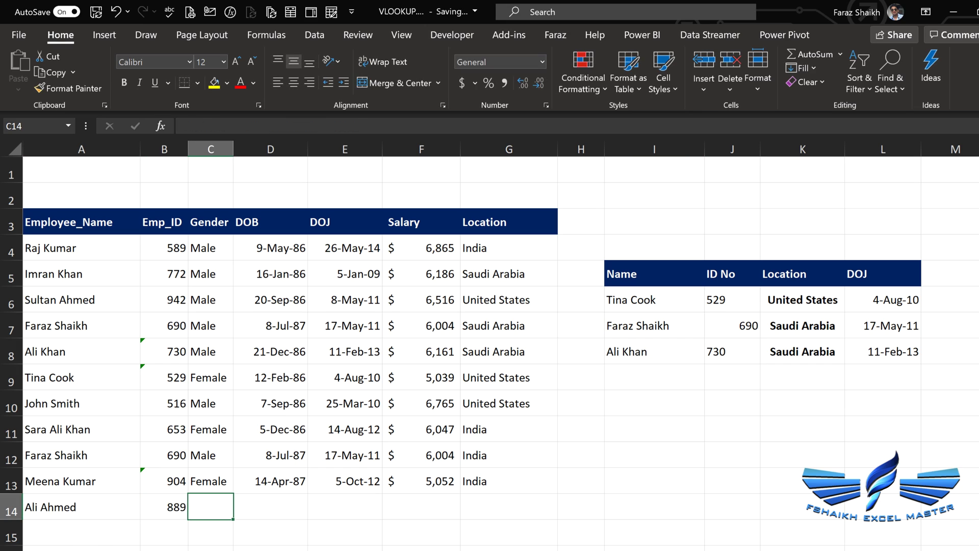
pyautogui.write('Male')
pyautogui.press('Tab')
pyautogui.write('4-4-')
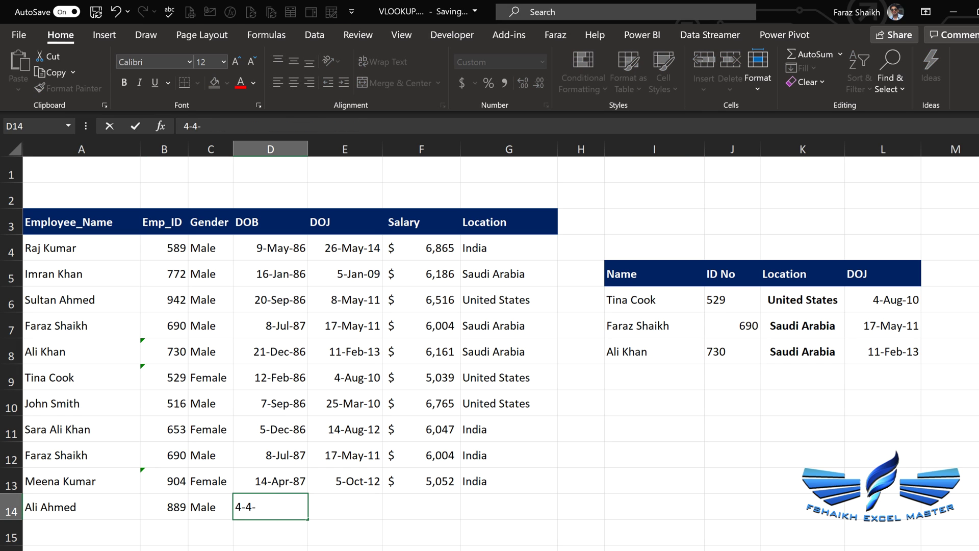
pyautogui.write('87')
pyautogui.press('Tab')
pyautogui.hotkey('shift', 'Right')
pyautogui.hotkey('shift', 'Right')
pyautogui.hotkey('ctrl', 'd')
pyautogui.press('Tab')
pyautogui.press('Tab')
pyautogui.write('Bahrain')
pyautogui.press('Return')
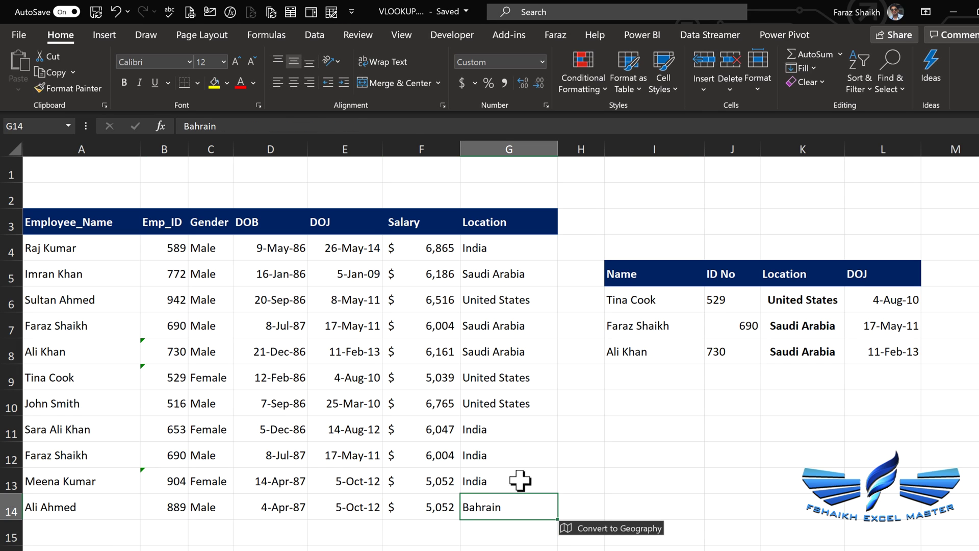
# - Enter the new employee's name in I9 and fill the lookups down to row 9
pyautogui.click(685, 375)
pyautogui.write('Ali ')
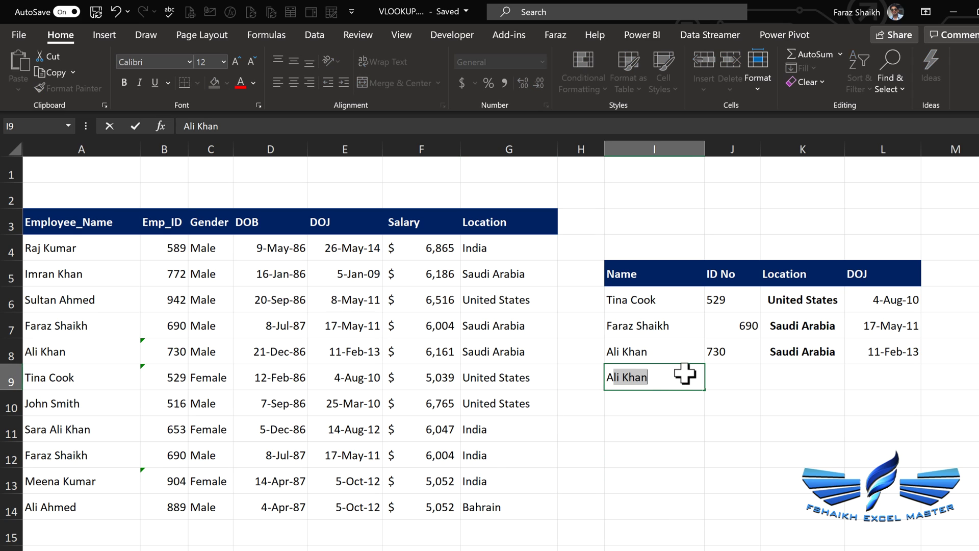
pyautogui.write('Ahmed')
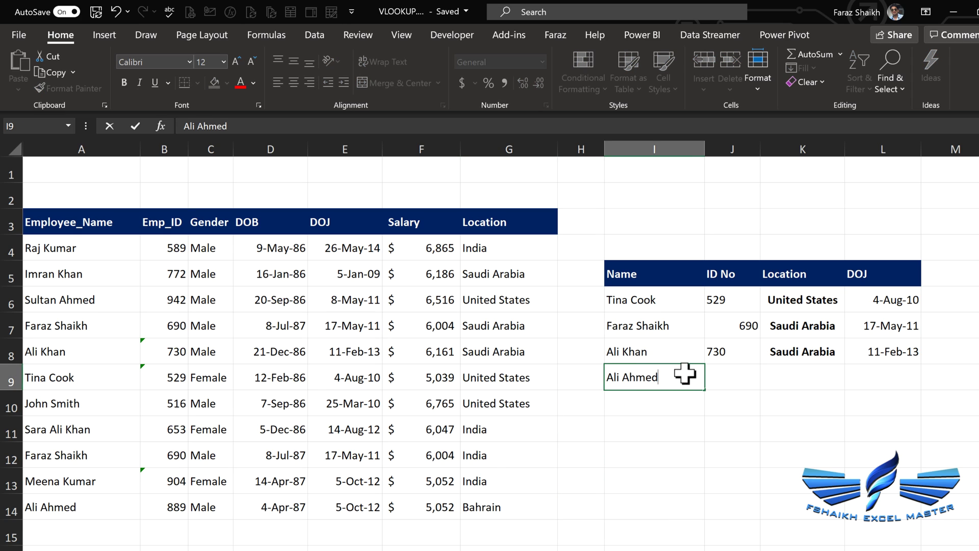
pyautogui.press('Return')
pyautogui.press('Up')
pyautogui.moveTo(739, 358); pyautogui.dragTo(916, 385)
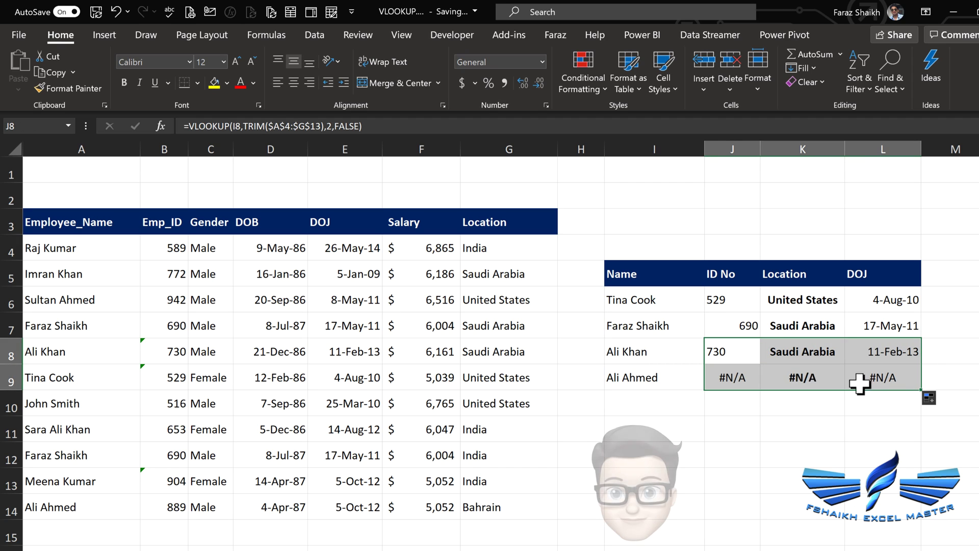
pyautogui.click(739, 381)
# - Extend the J9 ID lookup's data range end from row 13 to row 14
pyautogui.doubleClick(739, 381)
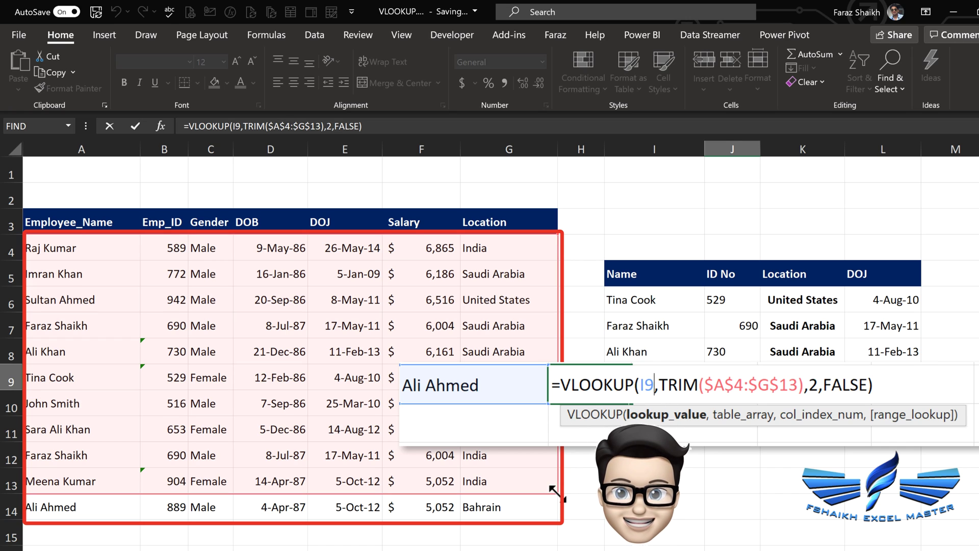
pyautogui.moveTo(556, 492); pyautogui.dragTo(555, 493)
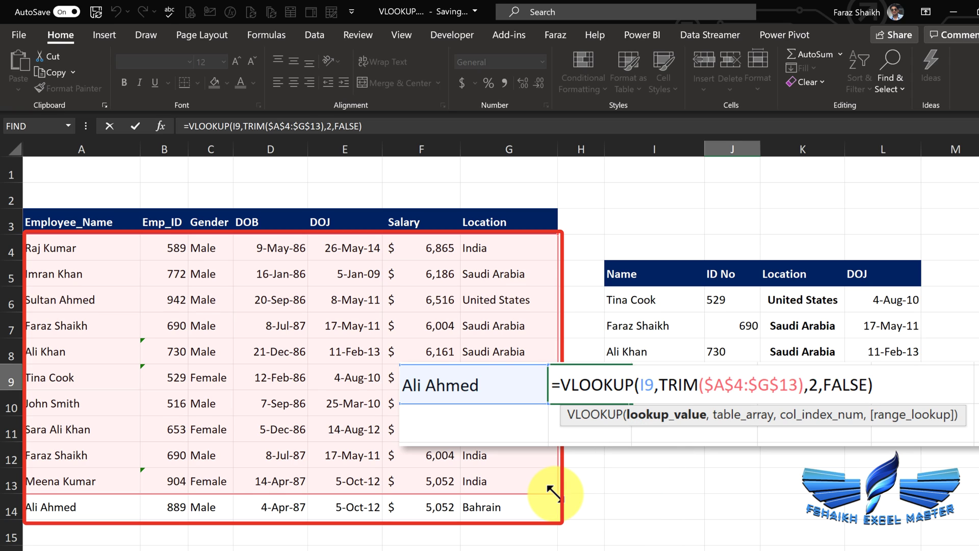
pyautogui.moveTo(556, 493)
pyautogui.mouseDown()
pyautogui.moveTo(556, 538)
pyautogui.moveTo(554, 491)
pyautogui.mouseUp()
pyautogui.click(798, 385)
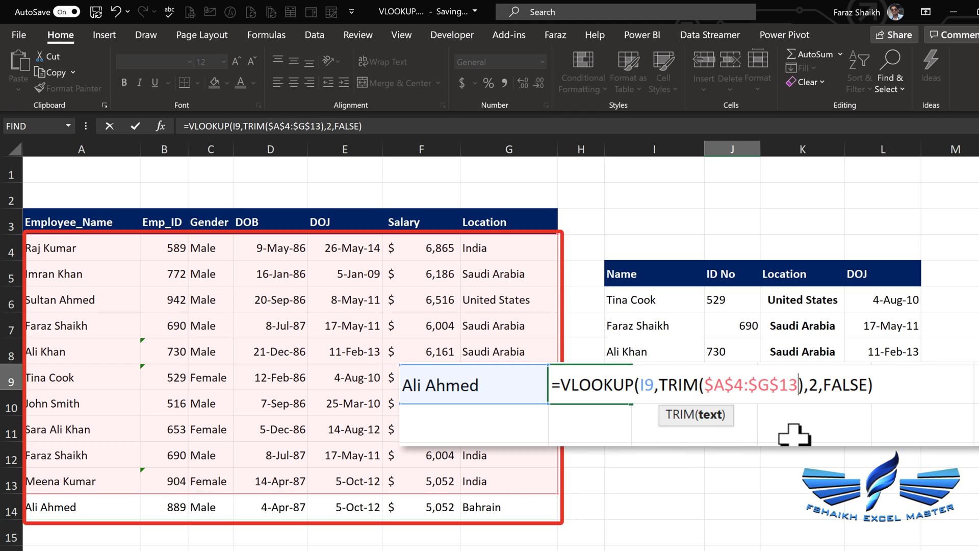
pyautogui.press('BackSpace')
pyautogui.write('4')
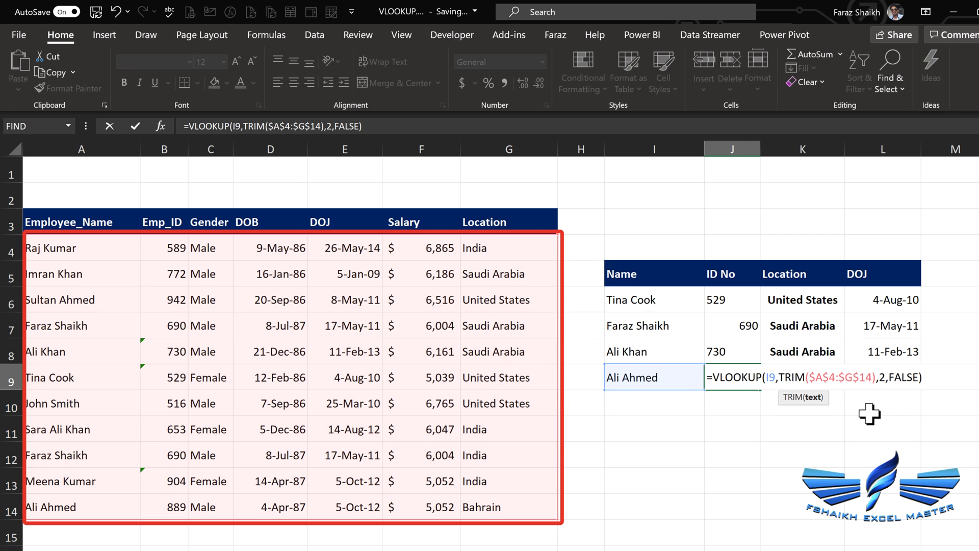
pyautogui.press('Return')
# - Correct the Location and joining-date lookups in K9 and L9 to end at row 14
pyautogui.click(784, 377)
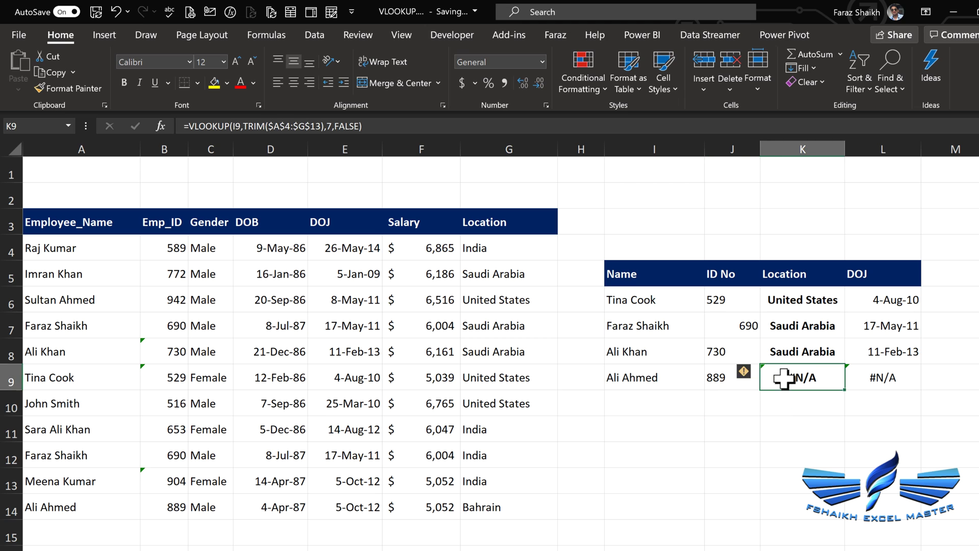
pyautogui.doubleClick(783, 377)
pyautogui.click(855, 380)
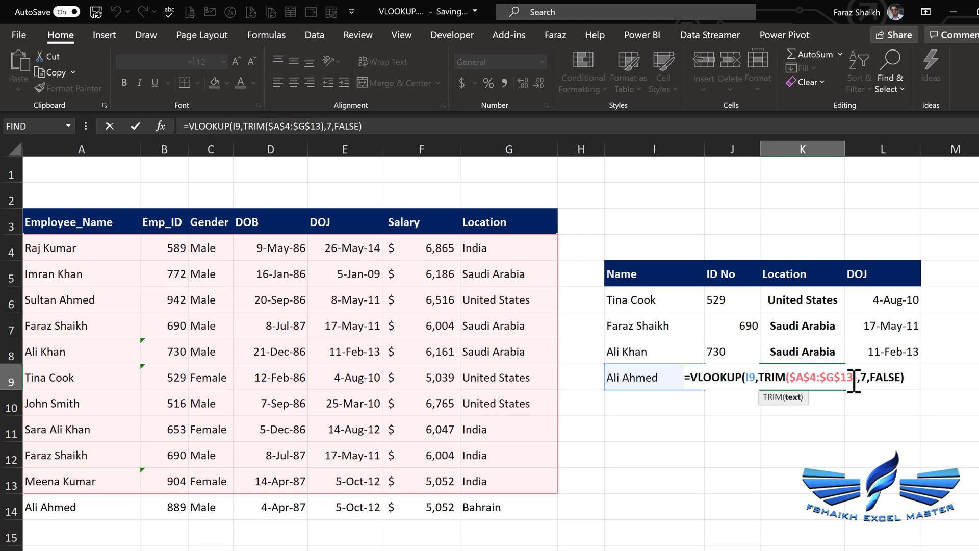
pyautogui.press('Return')
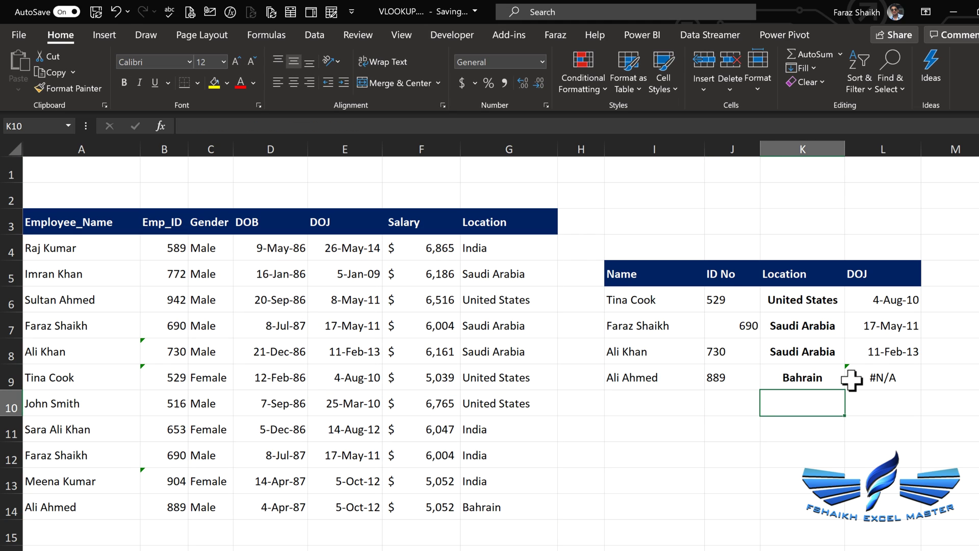
pyautogui.doubleClick(883, 377)
pyautogui.click(911, 393)
pyautogui.press('BackSpace')
pyautogui.press('Return')
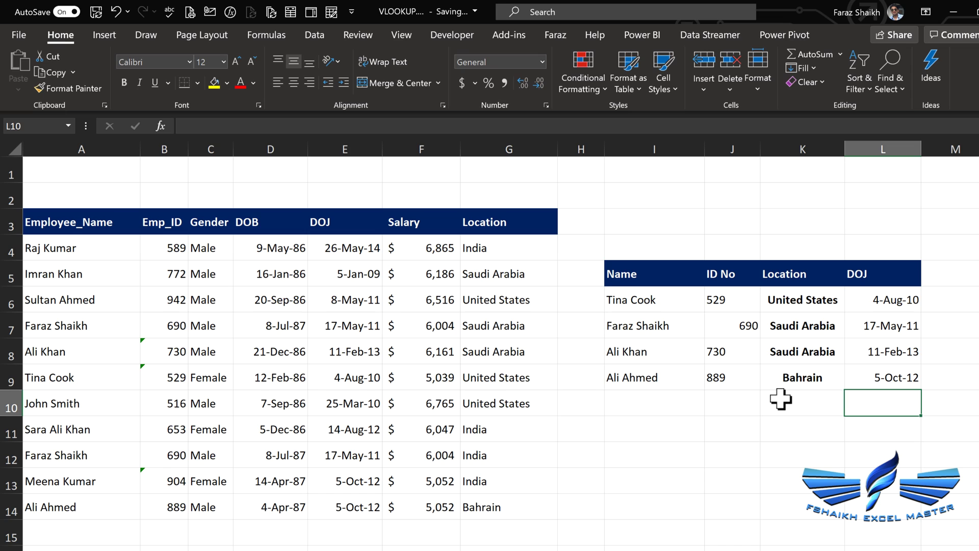
# - Convert the employee data A3:G14 into a headed table and rename it from Table1 to myData
pyautogui.click(357, 375)
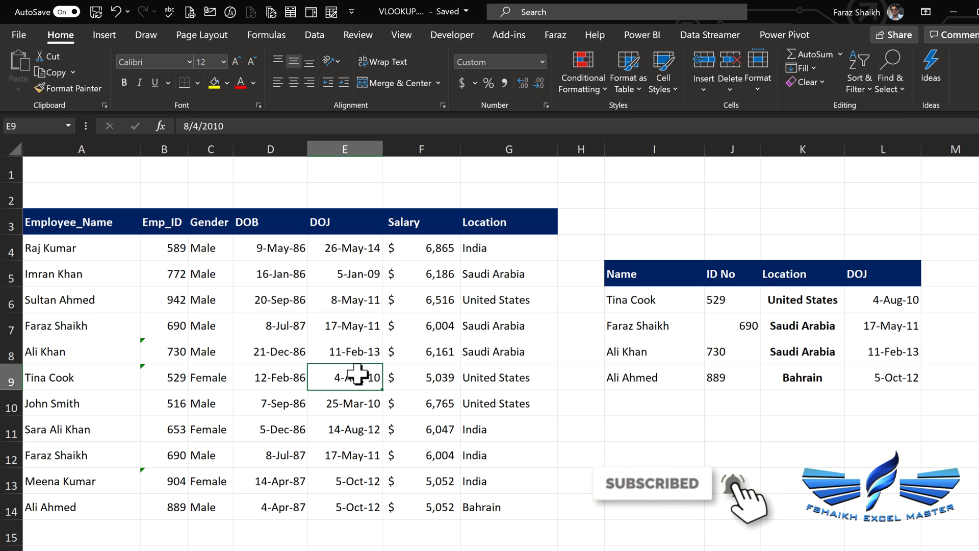
pyautogui.hotkey('ctrl', 't')
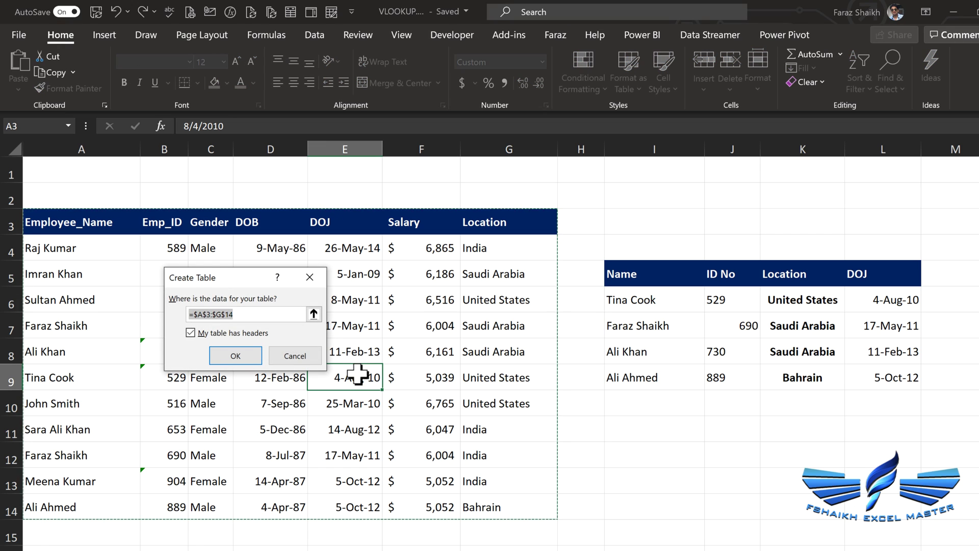
pyautogui.press('Return')
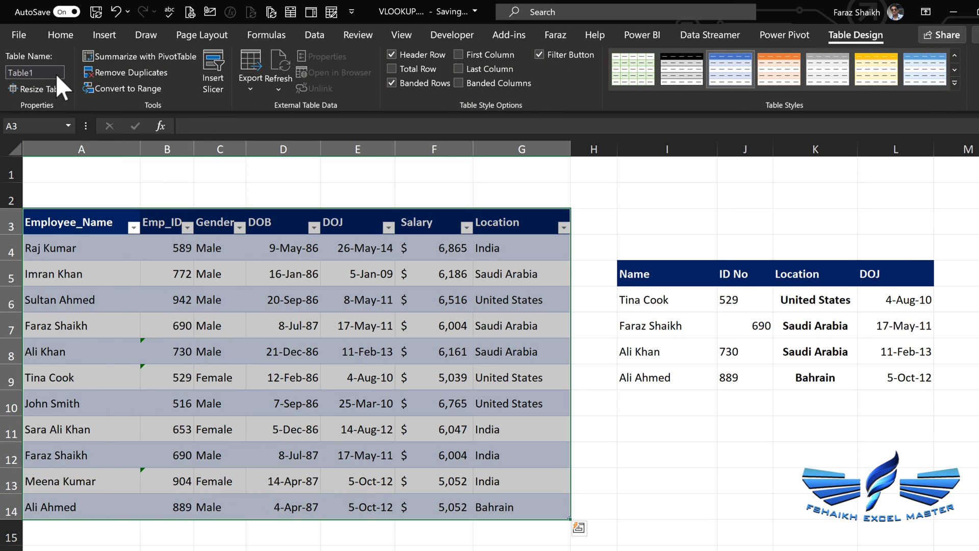
pyautogui.click(51, 73)
pyautogui.write('myData')
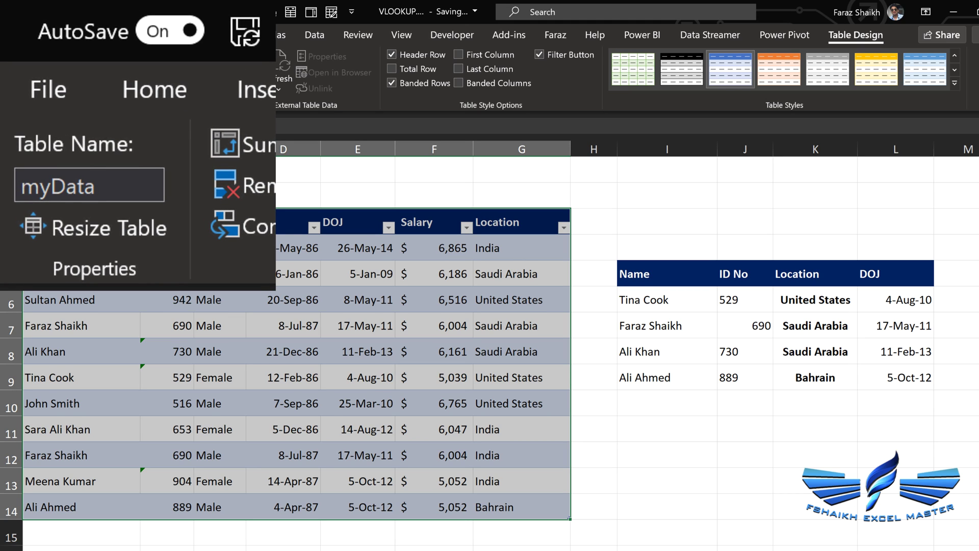
pyautogui.press('Return')
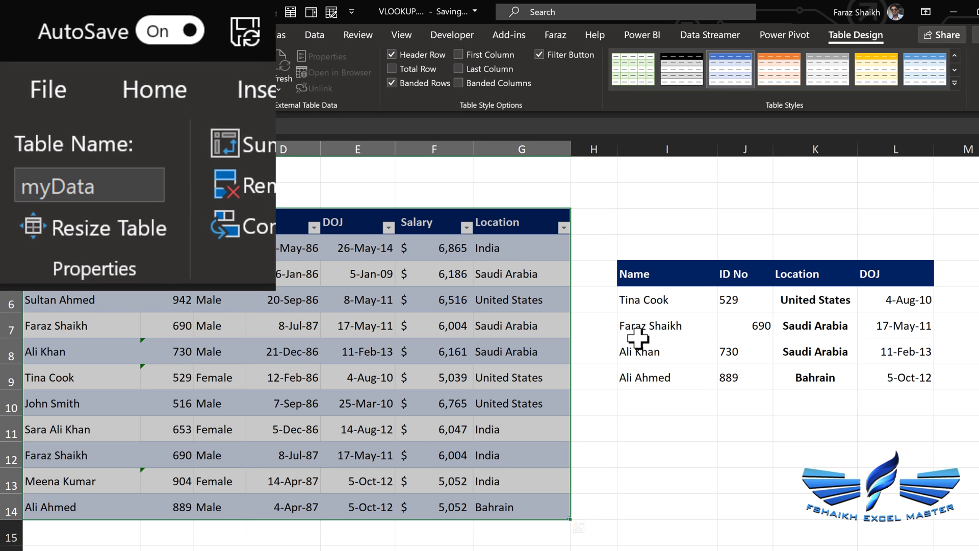
pyautogui.click(678, 395)
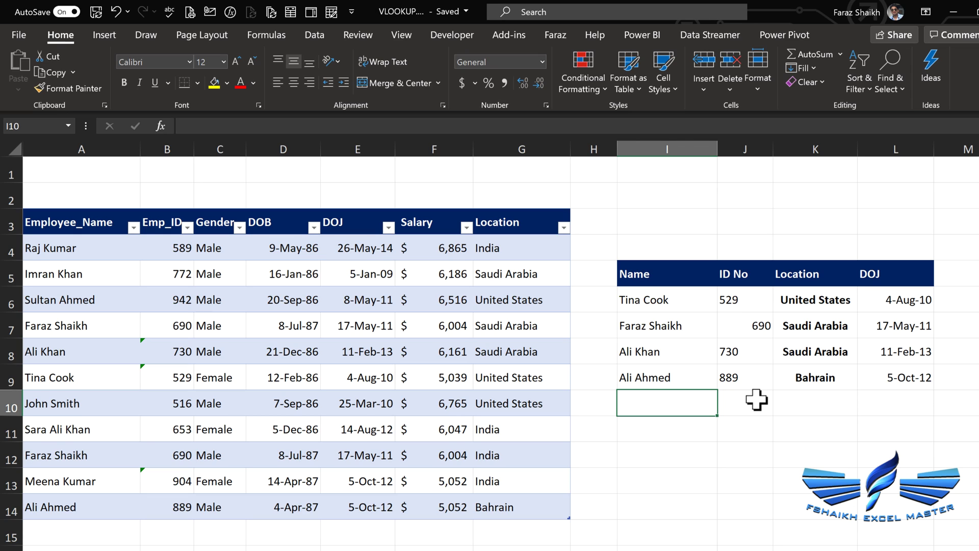
# - Enter an employee name in I10 and =VLOOKUP($I10,myData,2,FALSE) in J10
pyautogui.write('Sara Ali Khan')
pyautogui.click(757, 400)
pyautogui.write('=vl')
pyautogui.press('Tab')
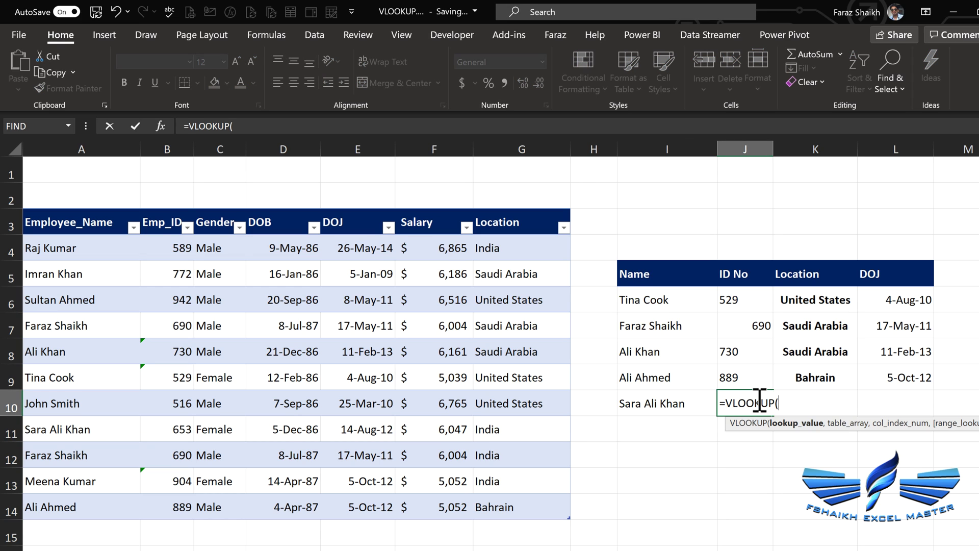
pyautogui.click(683, 403)
pyautogui.write(',')
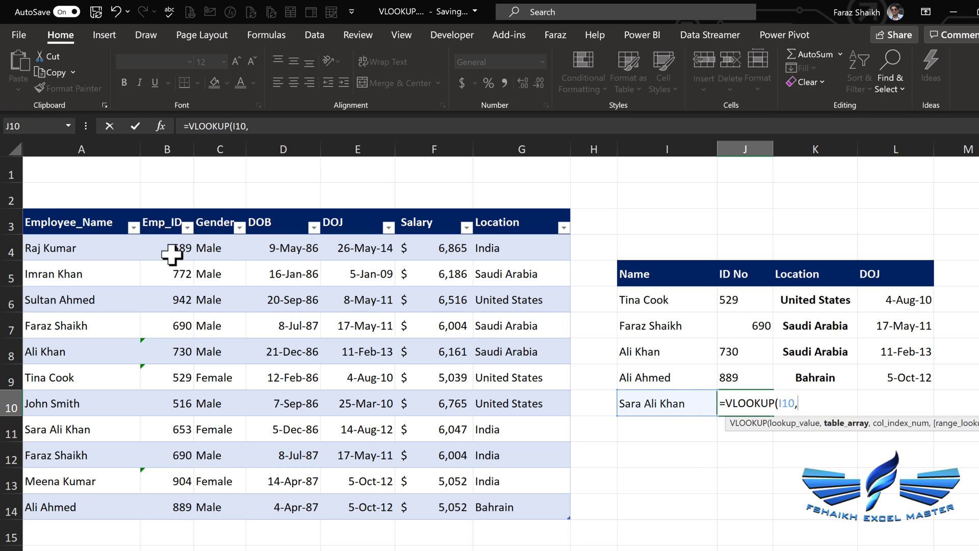
pyautogui.click(19, 204)
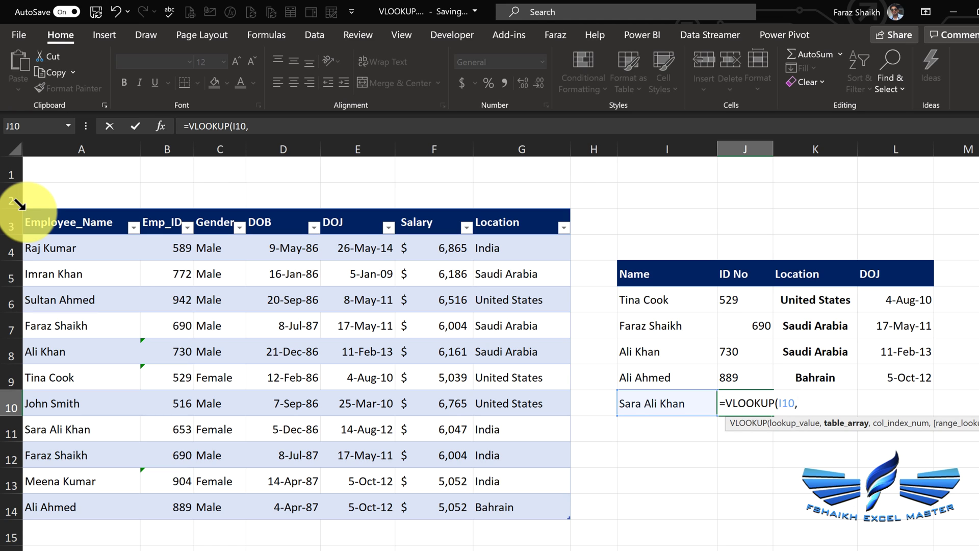
pyautogui.click(20, 204)
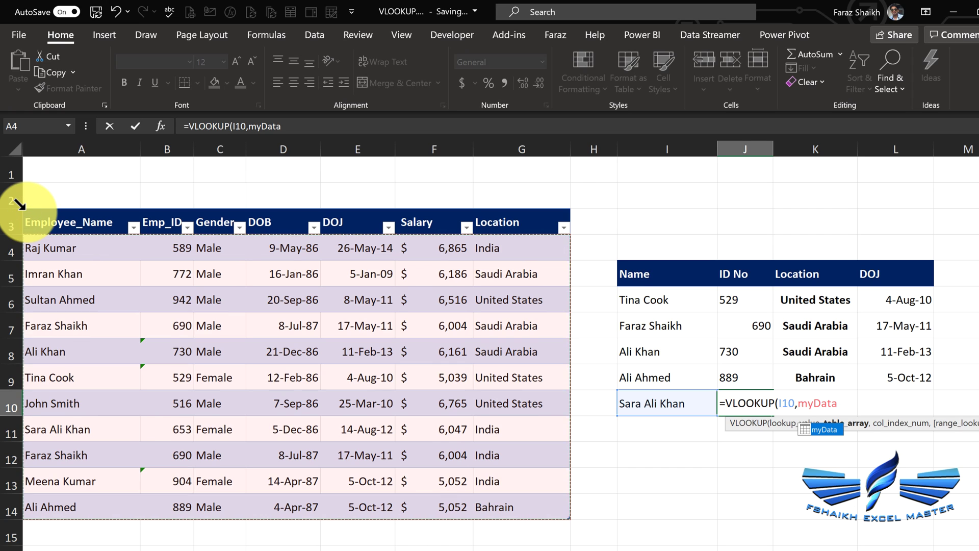
pyautogui.write(',')
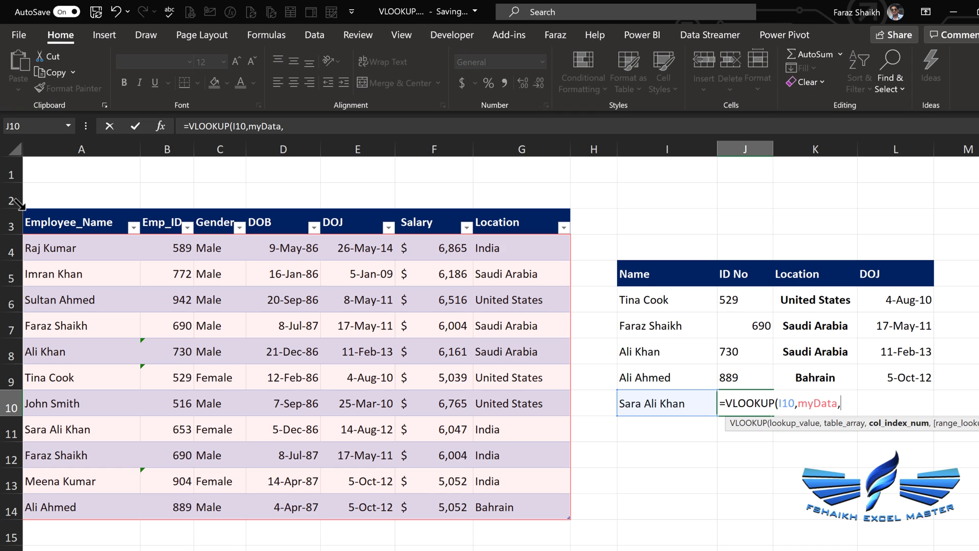
pyautogui.write('2,')
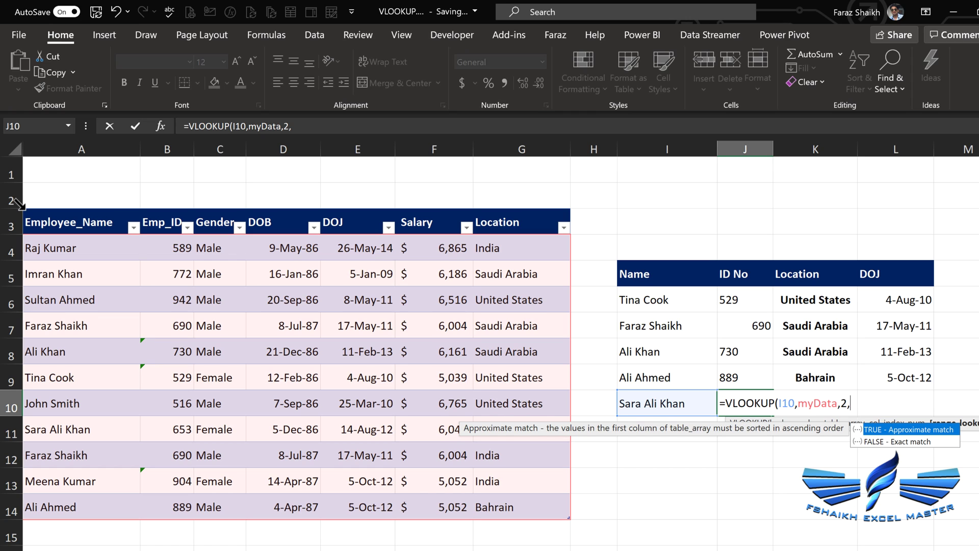
pyautogui.write('FALSE)')
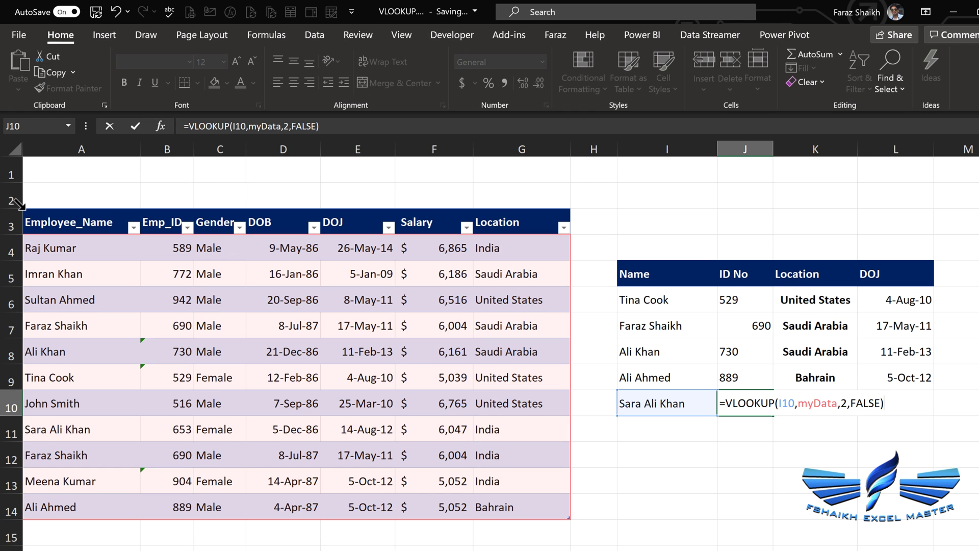
pyautogui.press('Return')
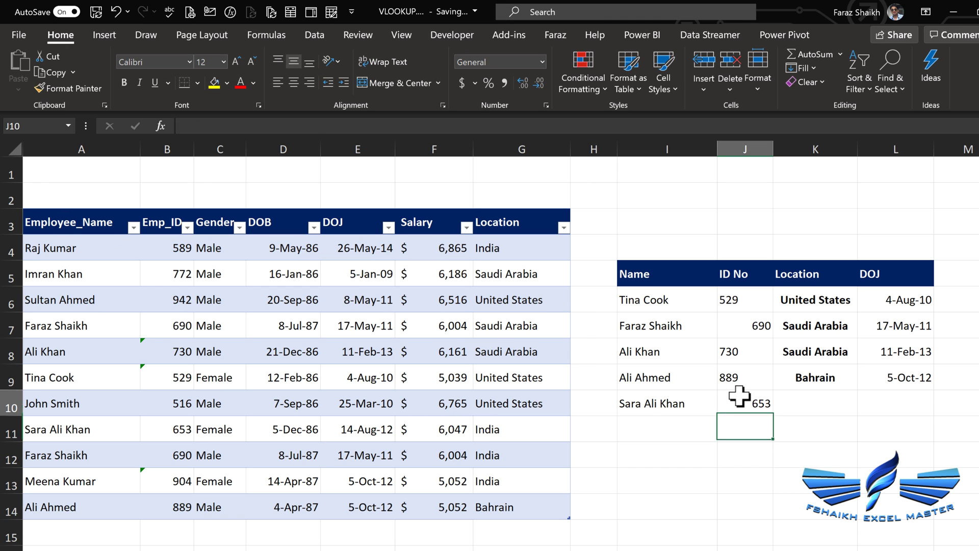
pyautogui.doubleClick(742, 401)
pyautogui.press('Return')
# - Copy the lookup to K10:L10, set L10's column index to 5, and start a new employee in A15
pyautogui.moveTo(770, 402); pyautogui.dragTo(813, 404)
pyautogui.doubleClick(813, 404)
pyautogui.press('Return')
pyautogui.doubleClick(897, 402)
pyautogui.press('BackSpace')
pyautogui.write('5')
pyautogui.hotkey('ctrl', 'Return')
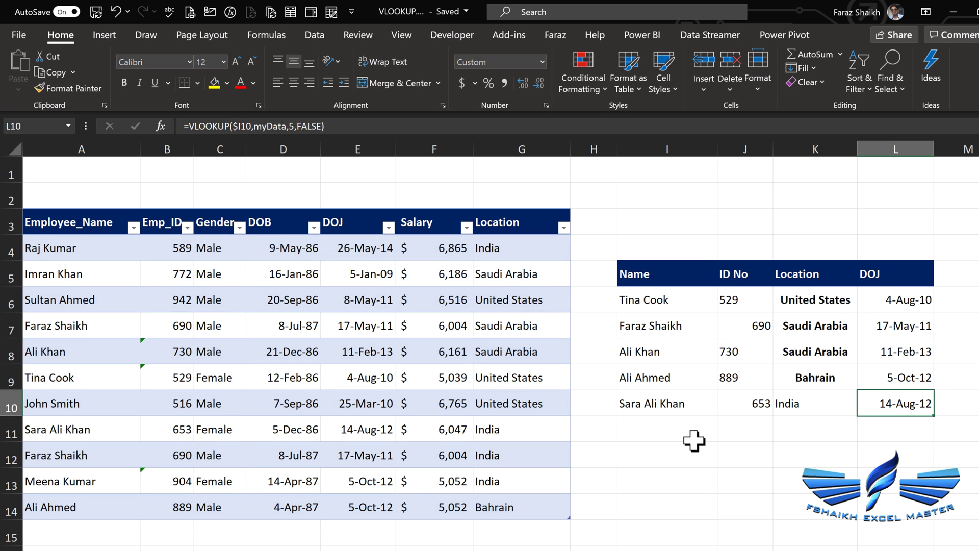
pyautogui.click(760, 404)
pyautogui.doubleClick(760, 404)
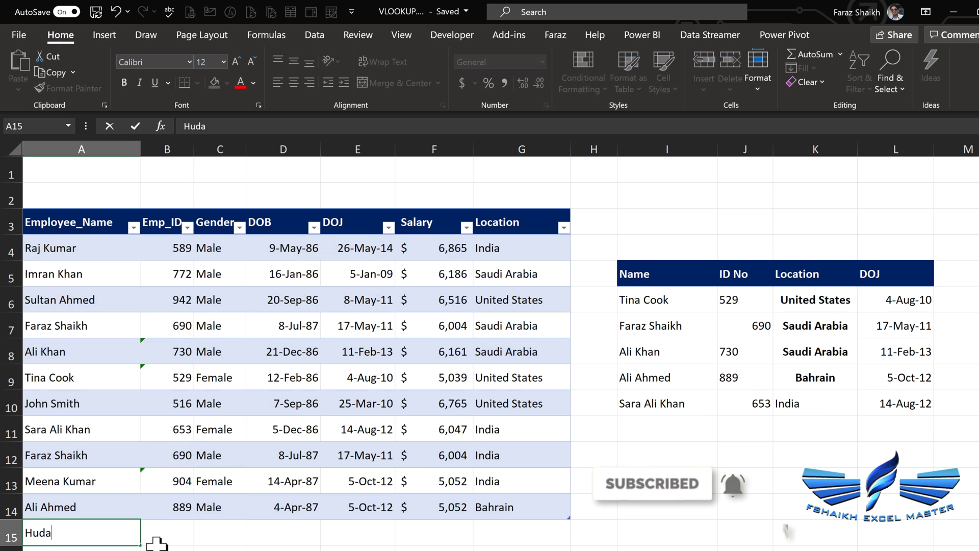
pyautogui.write('Ahmed')
pyautogui.press('Tab')
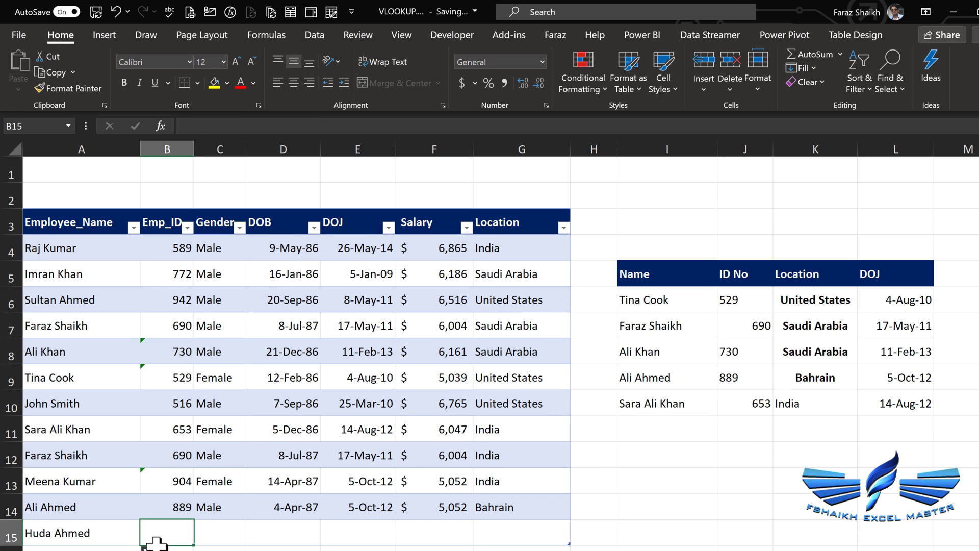
# - Fill row 15 with ID 874, gender Female, and row 14's dates, salary and location
pyautogui.write('874')
pyautogui.press('Tab')
pyautogui.write('Female')
pyautogui.press('Tab')
pyautogui.hotkey('shift', 'Right')
pyautogui.hotkey('shift', 'Right')
pyautogui.hotkey('shift', 'Right')
pyautogui.hotkey('ctrl', 'd')
# - Enter the new employee's name in I11 and fill the row-10 lookups down into J11:L11
pyautogui.click(678, 426)
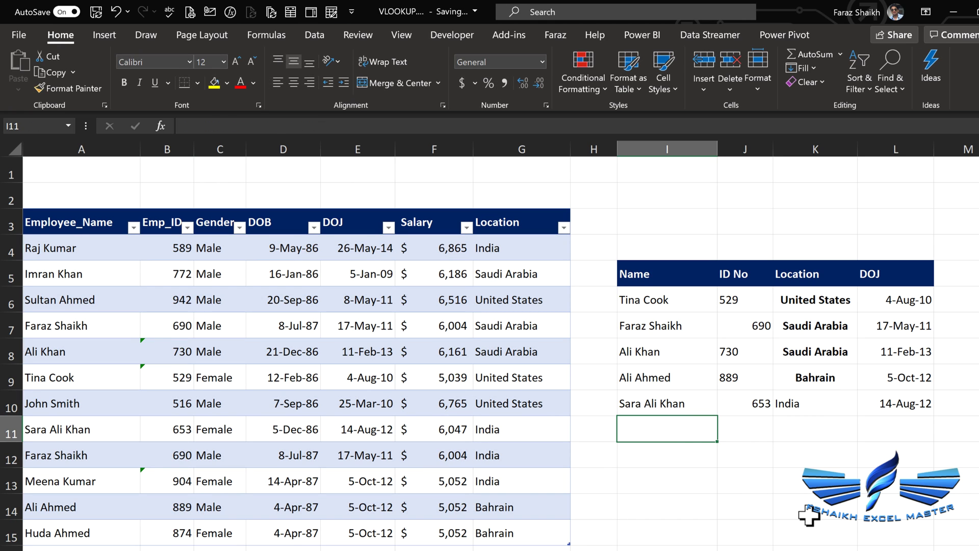
pyautogui.write('Huda Ahmed')
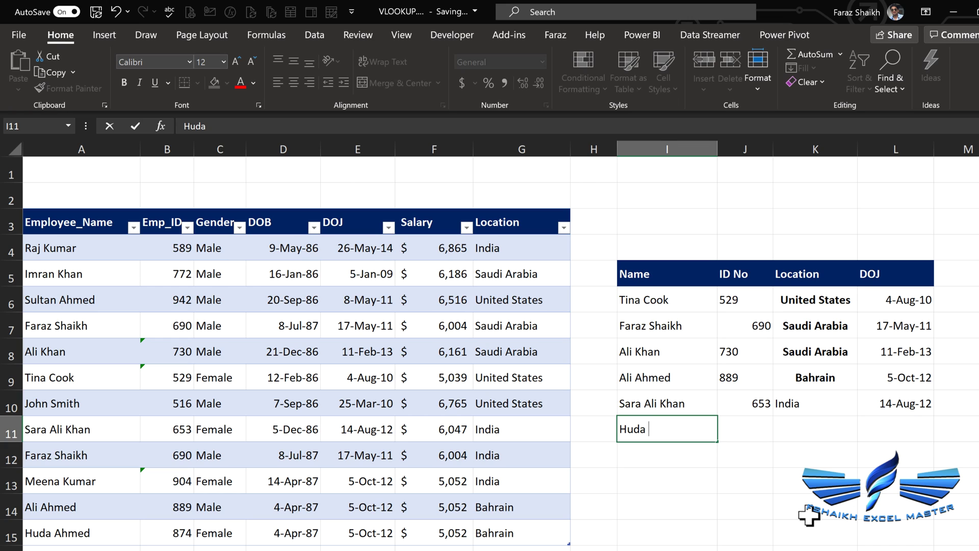
pyautogui.press('Return')
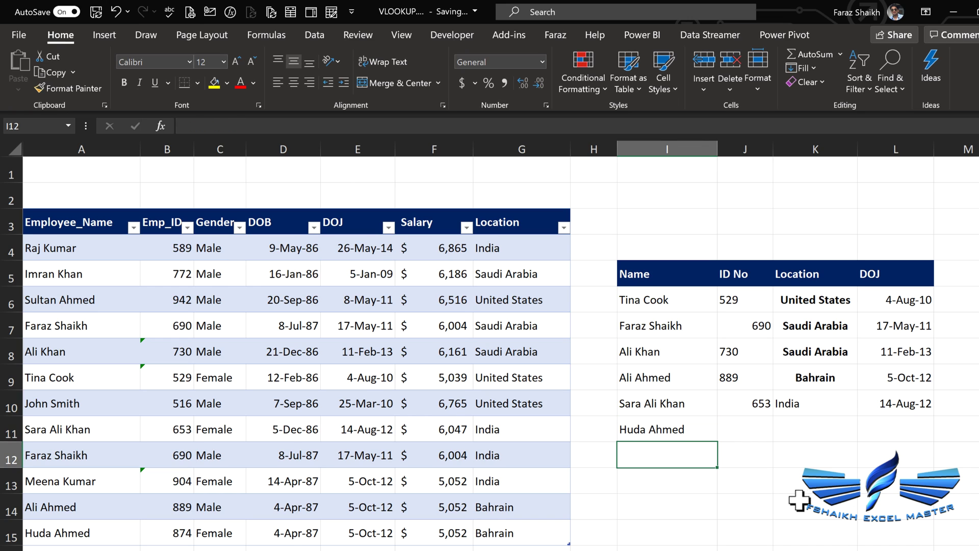
pyautogui.click(756, 432)
pyautogui.hotkey('shift', 'Right')
pyautogui.hotkey('shift', 'Right')
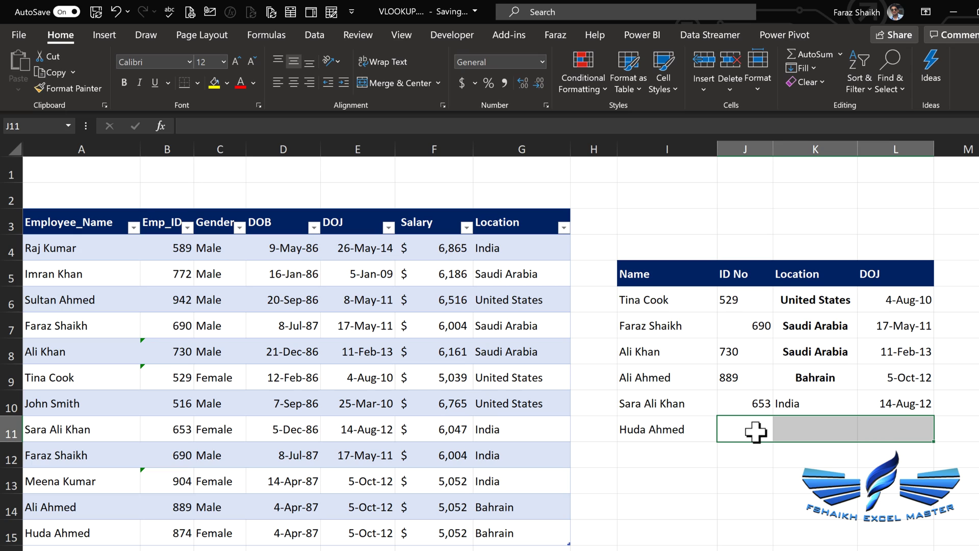
pyautogui.hotkey('ctrl', 'd')
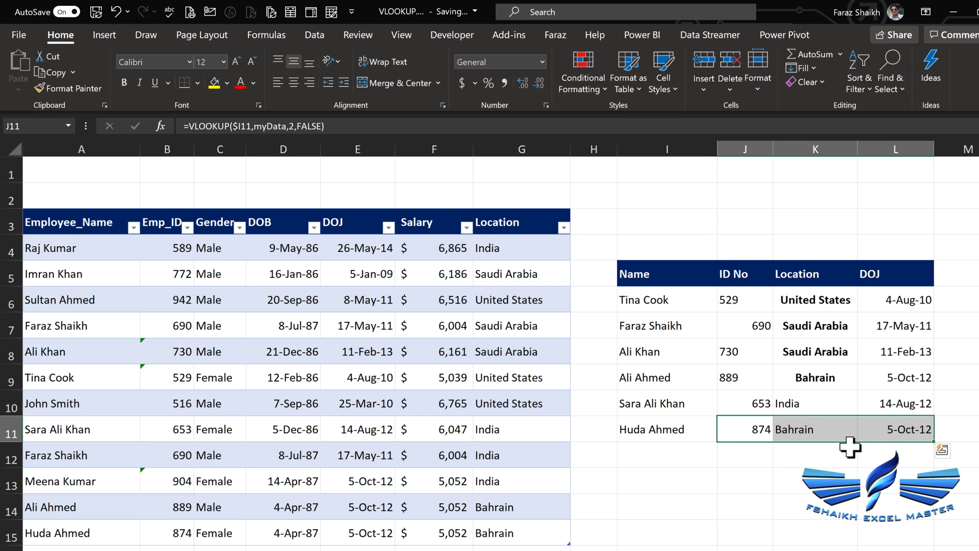
pyautogui.click(703, 430)
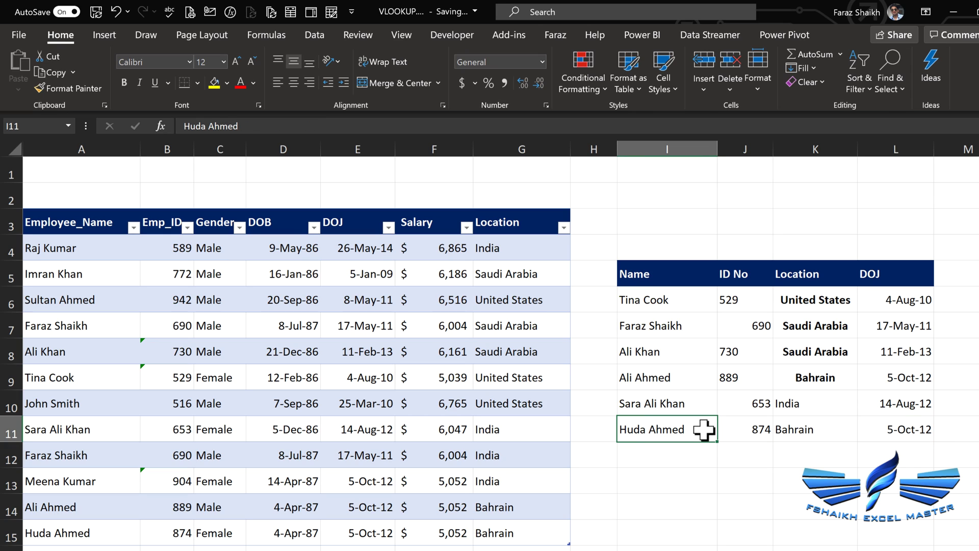
pyautogui.doubleClick(703, 430)
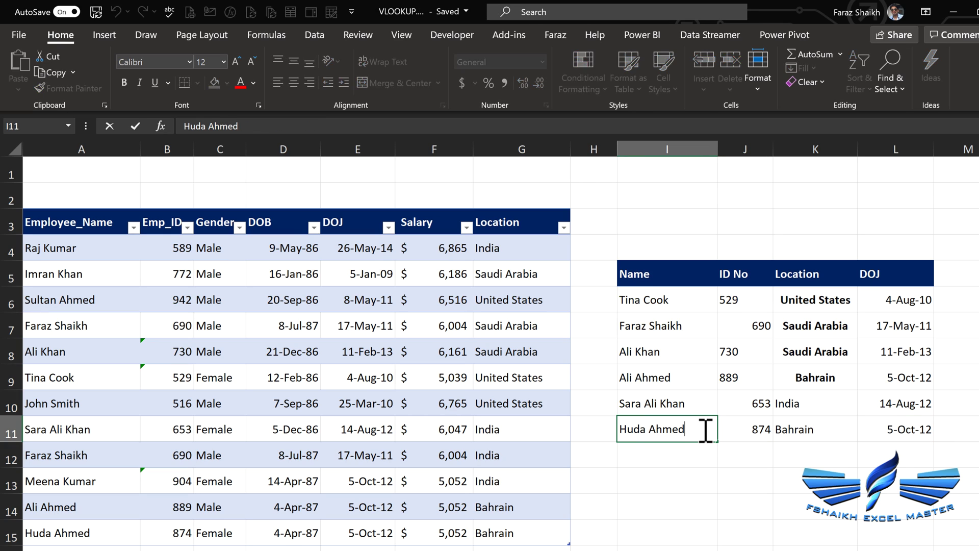
pyautogui.press('Return')
pyautogui.click(693, 430)
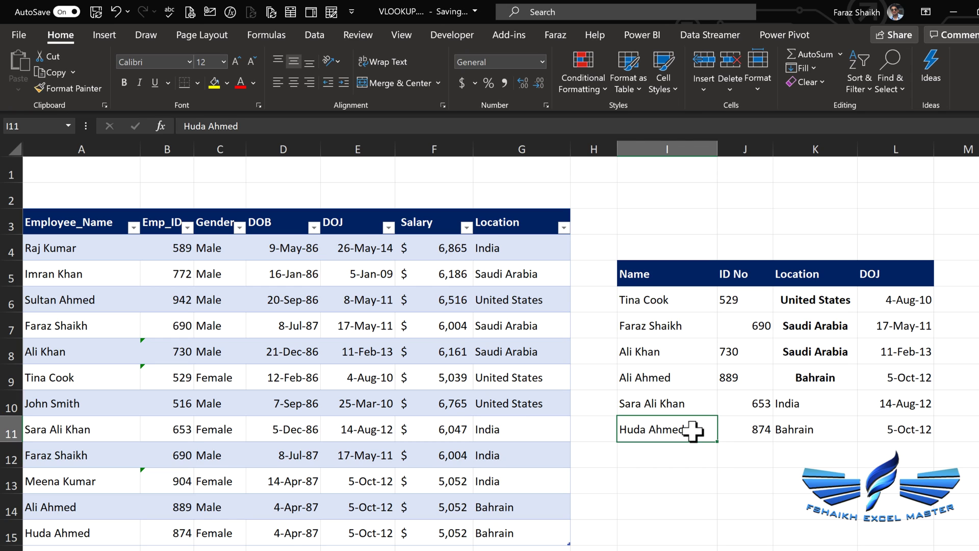